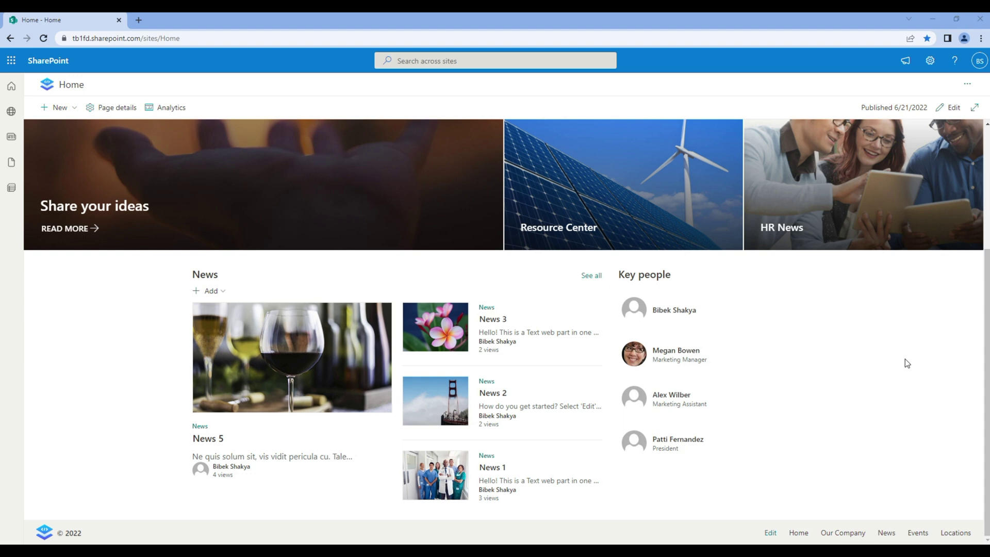
# - Upload the four selected Excel and Word sample files from the Downloads folder to the Home site's Documents library
pyautogui.click(930, 66)
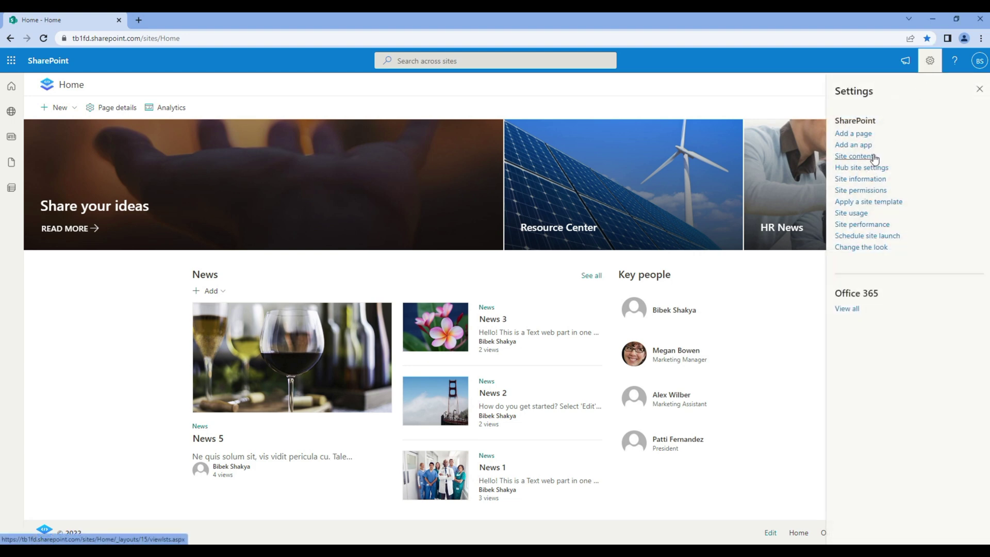
pyautogui.click(873, 157)
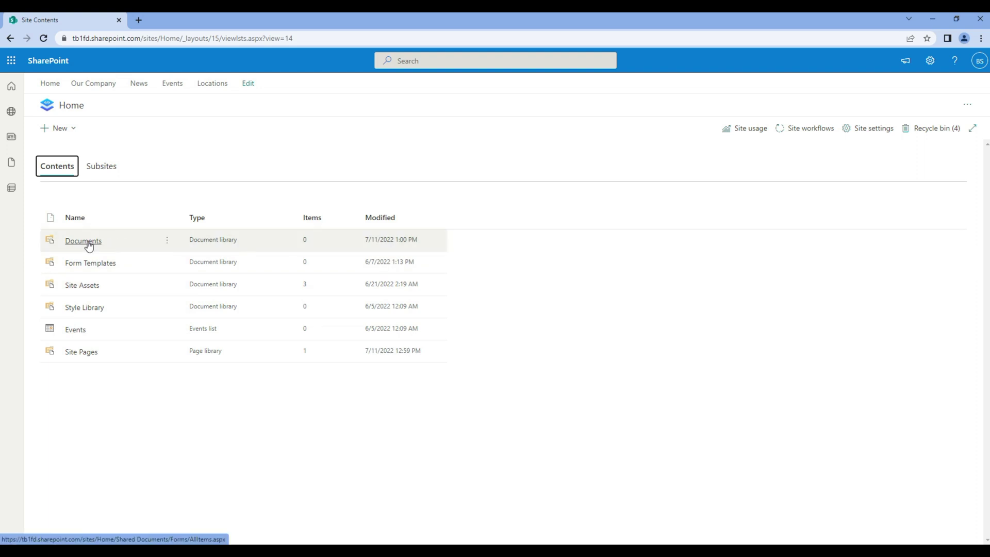
pyautogui.click(87, 245)
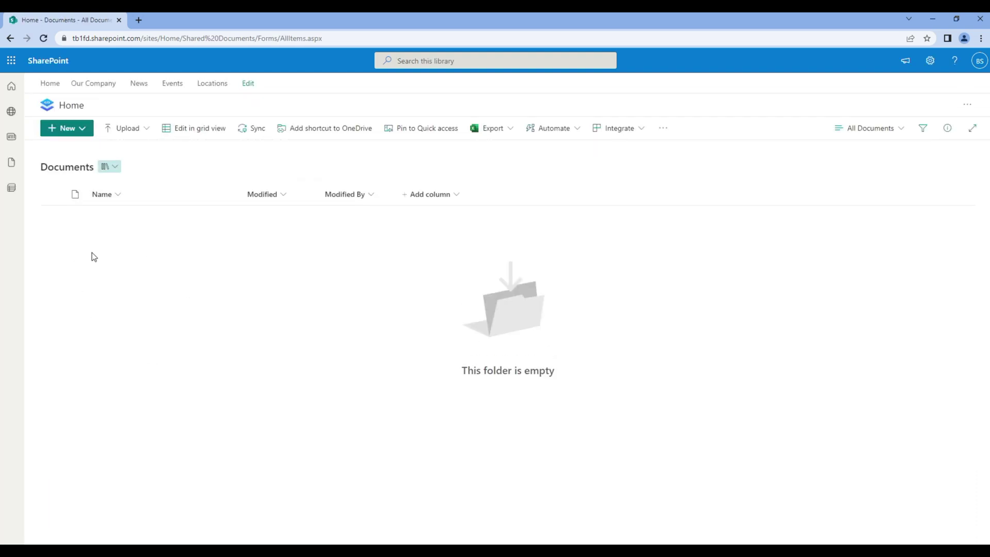
pyautogui.click(147, 549)
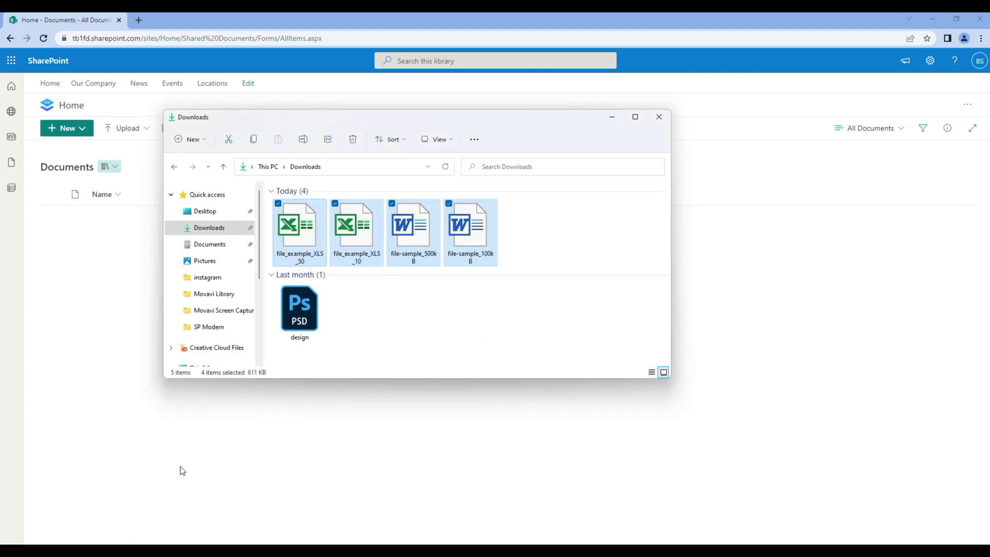
pyautogui.moveTo(291, 233); pyautogui.dragTo(103, 275)
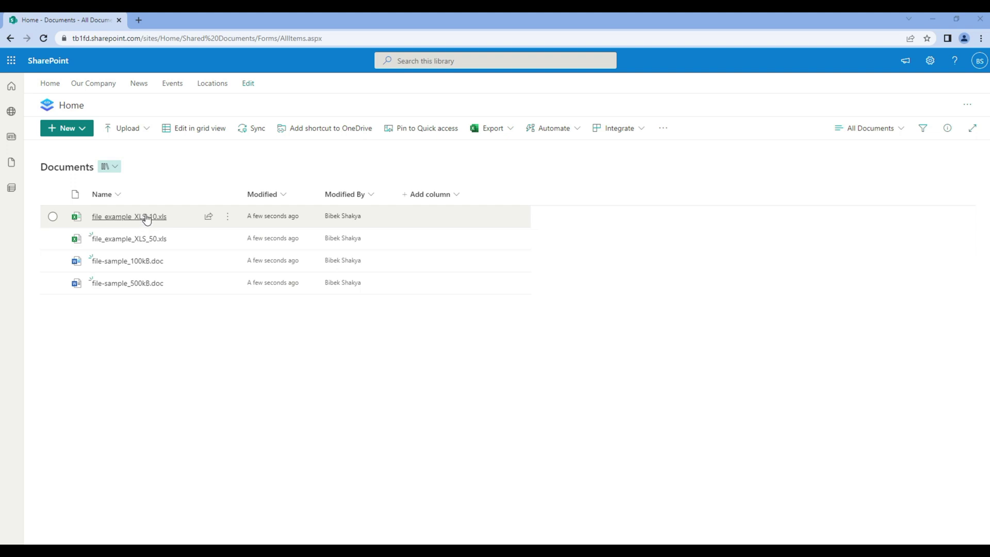
# - Edit the site's home page and add a one-column section below the News and Key people section
pyautogui.click(47, 84)
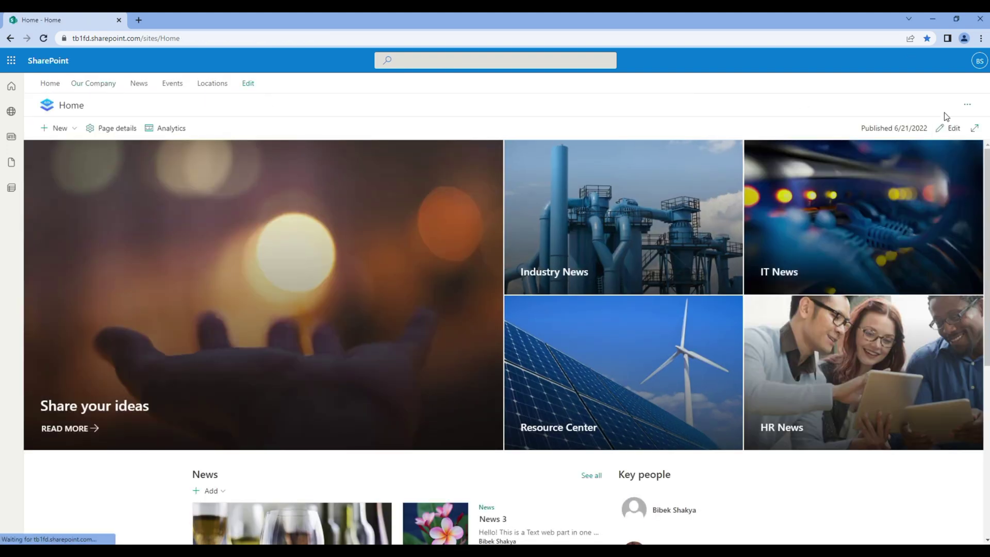
pyautogui.click(950, 128)
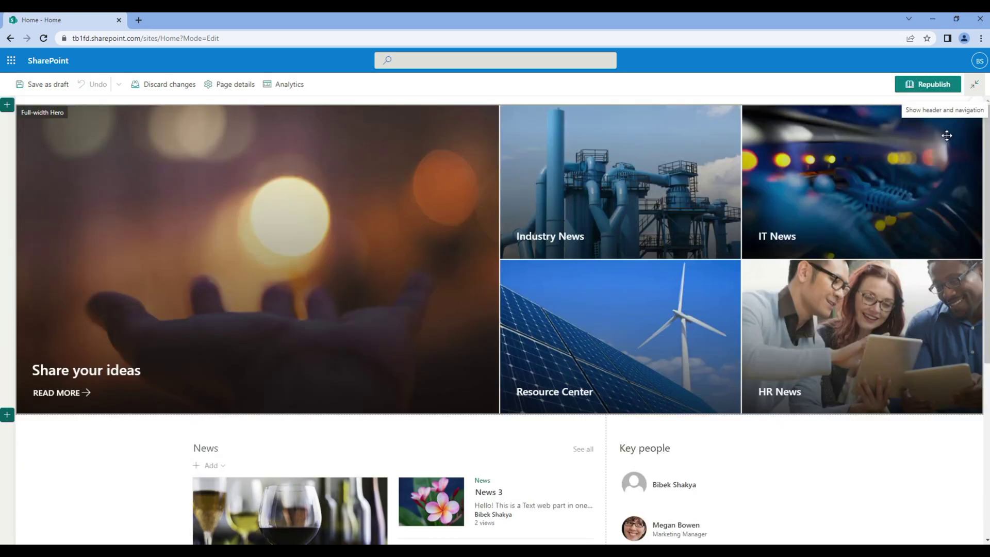
pyautogui.scroll(-5, 822, 342)
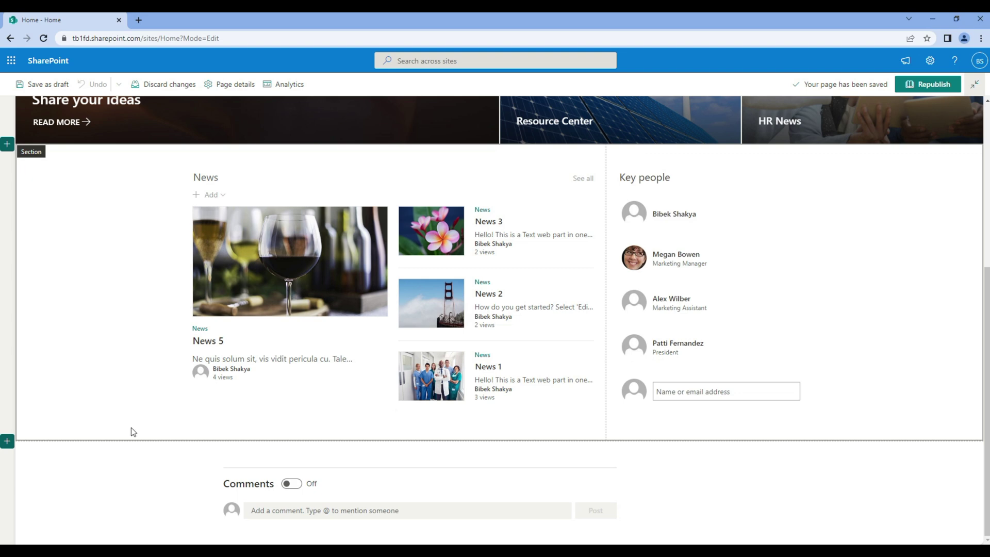
pyautogui.click(7, 441)
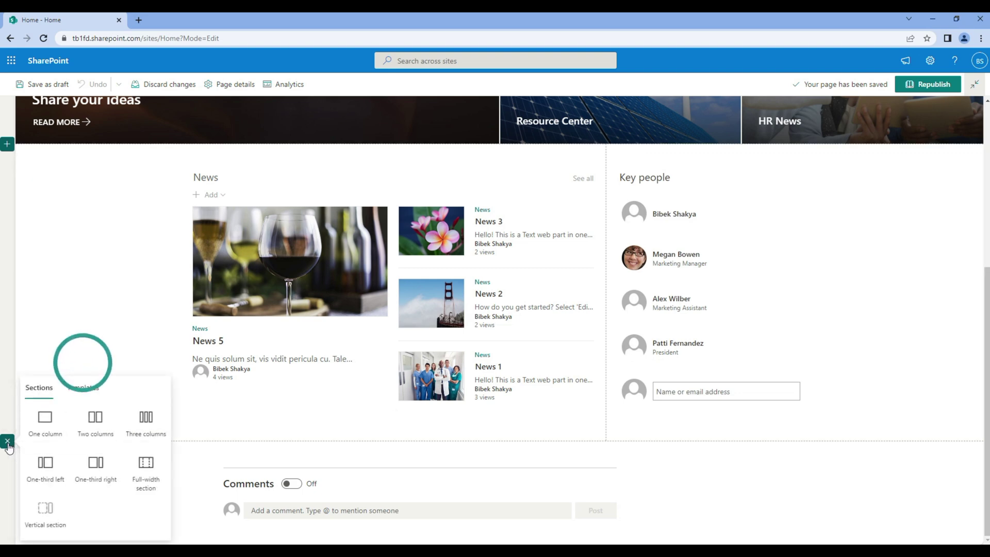
pyautogui.click(46, 426)
# - Add a Highlighted content web part to the new section and title it "Key documents"
pyautogui.scroll(-2, 48, 430)
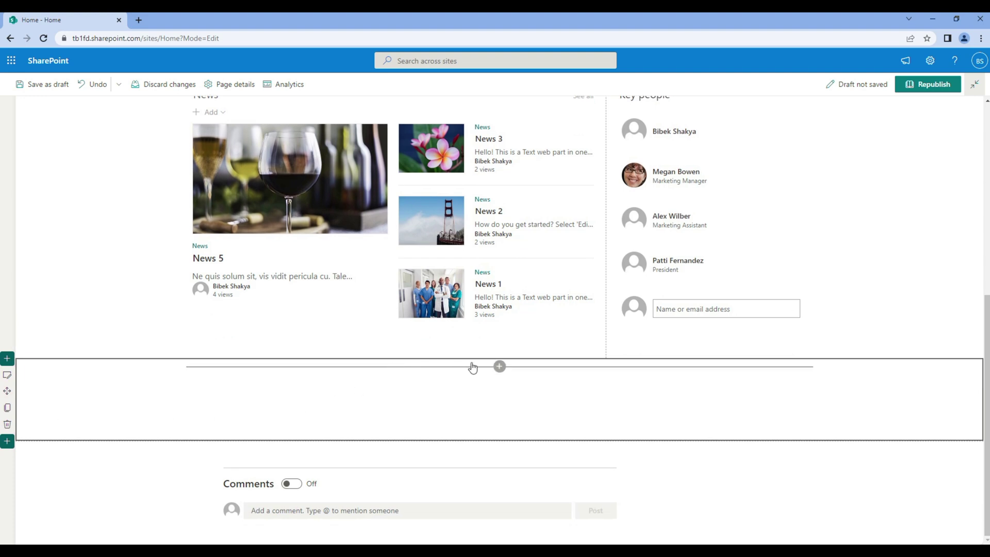
pyautogui.click(498, 366)
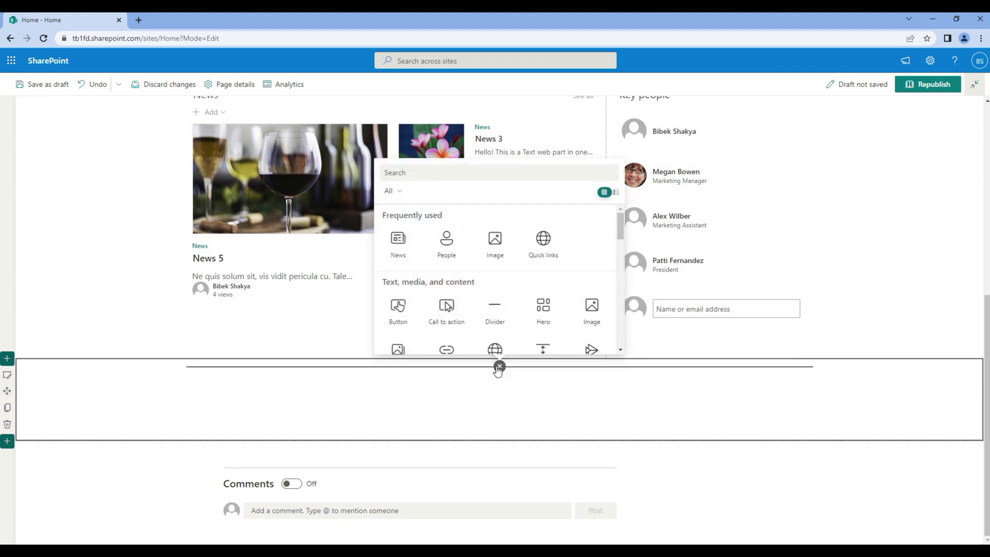
pyautogui.write('high')
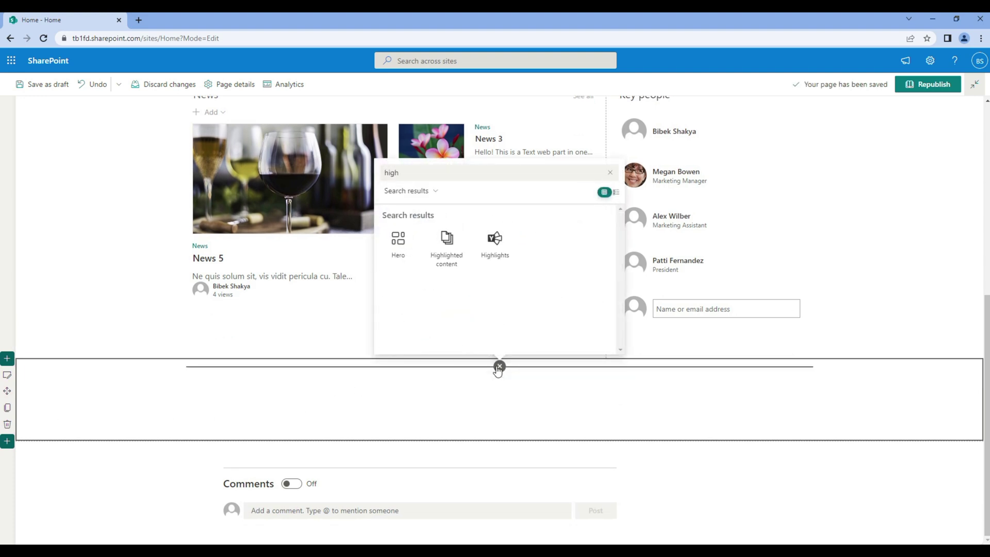
pyautogui.click(449, 255)
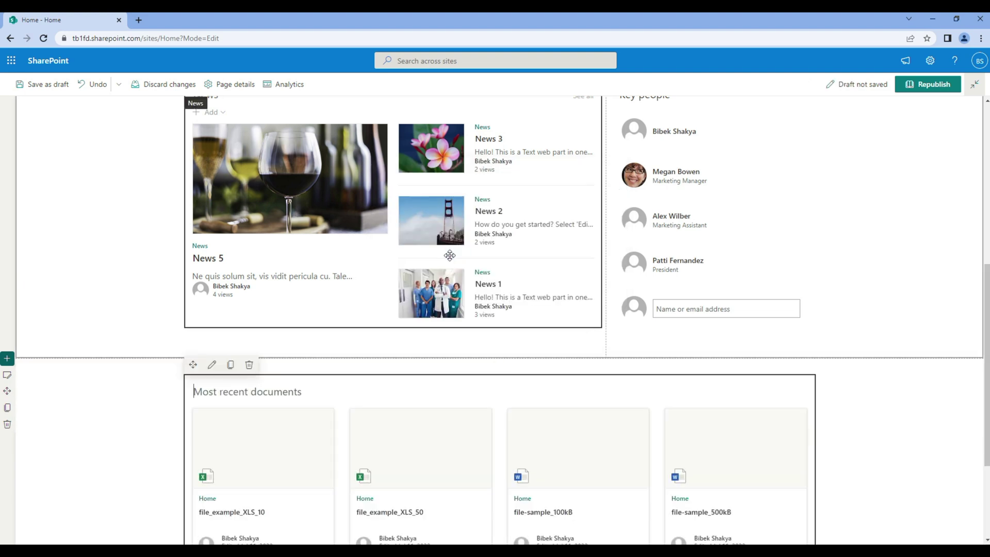
pyautogui.tripleClick(292, 393)
pyautogui.write('Key documents')
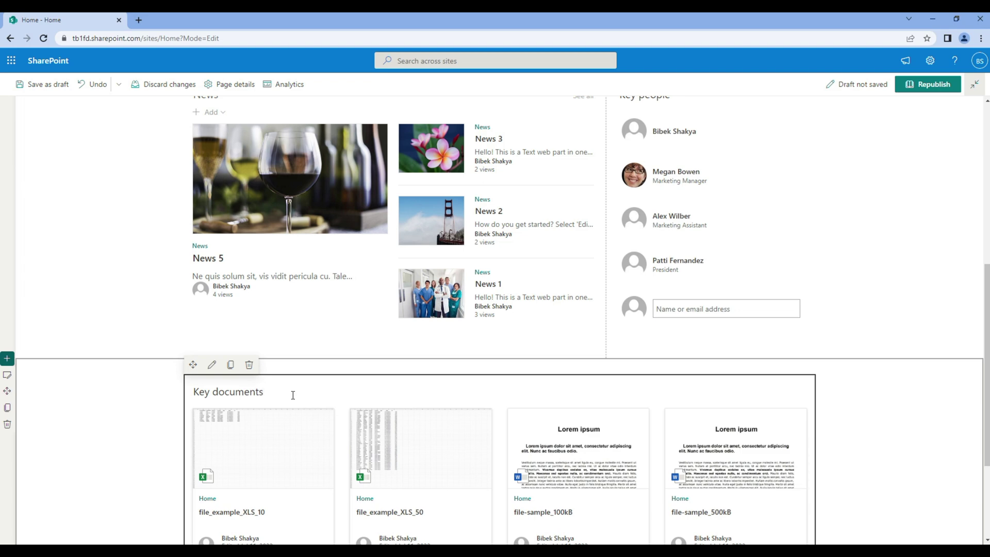
# - Set the Key documents web part's content source to This site
pyautogui.scroll(-2, 293, 394)
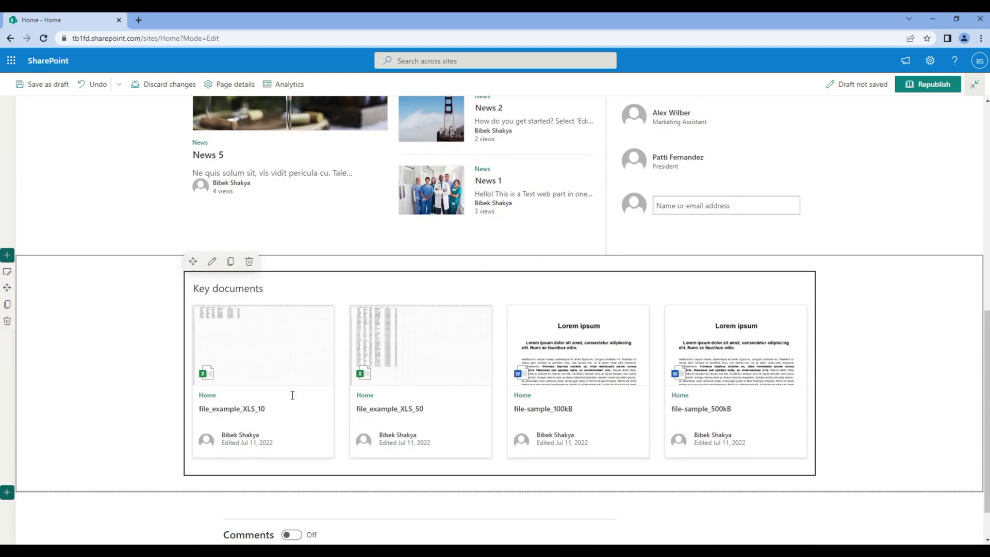
pyautogui.click(211, 264)
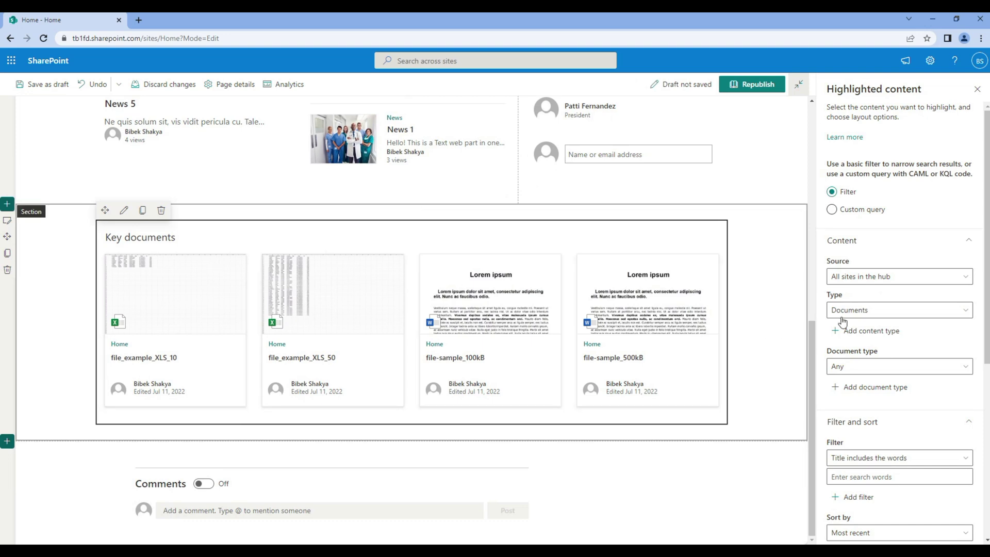
pyautogui.click(835, 273)
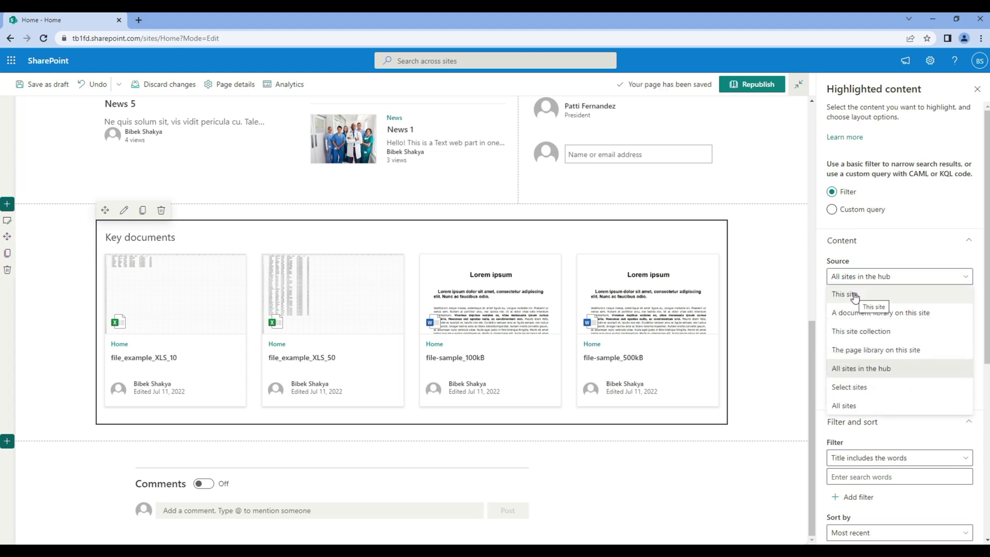
pyautogui.click(854, 294)
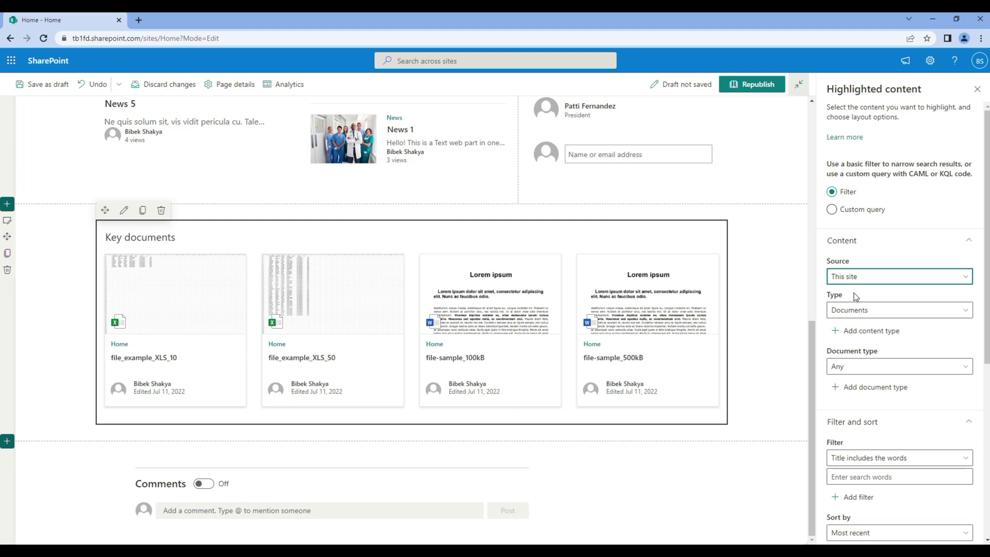
# - Review the document type, filter and sort options available for the Key documents web part
pyautogui.click(853, 365)
pyautogui.scroll(-1, 853, 365)
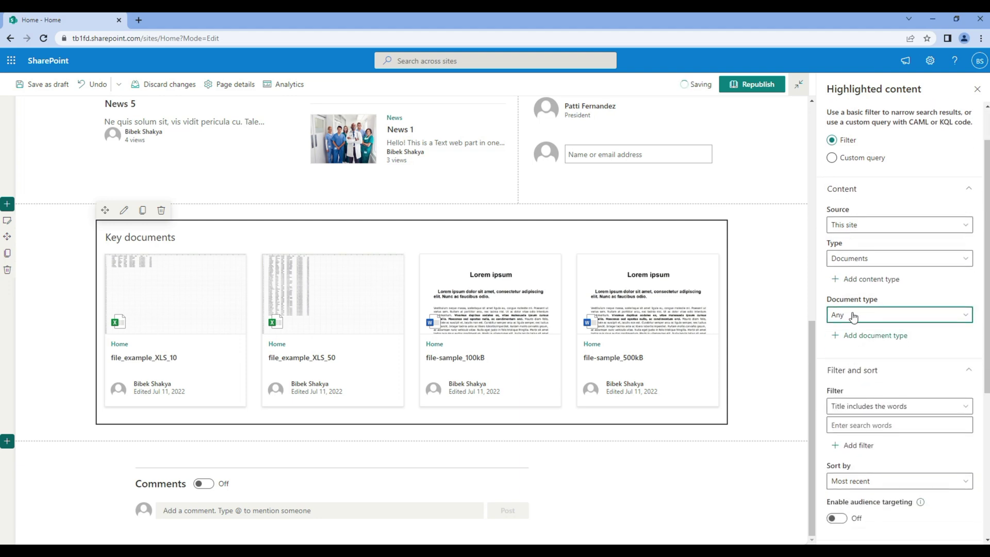
pyautogui.click(853, 315)
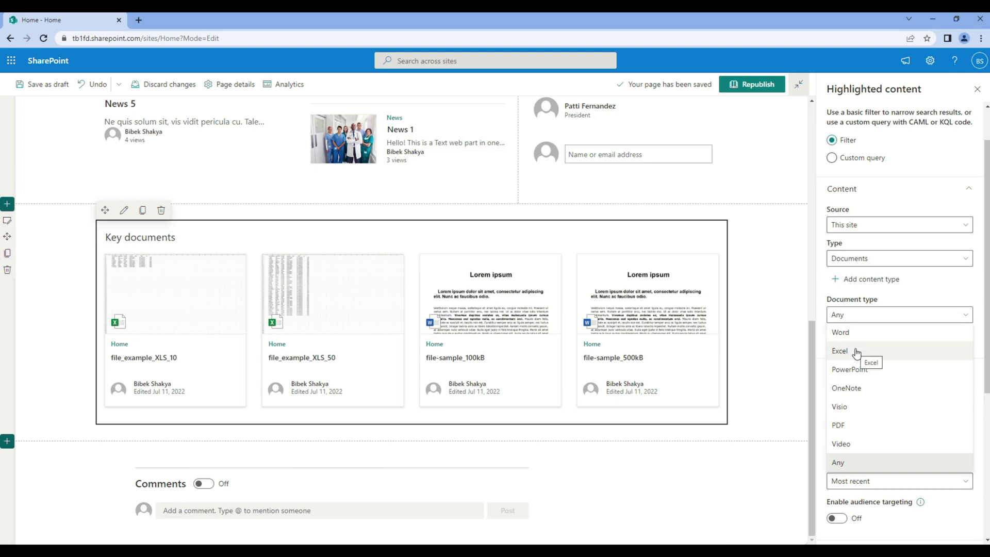
pyautogui.click(858, 314)
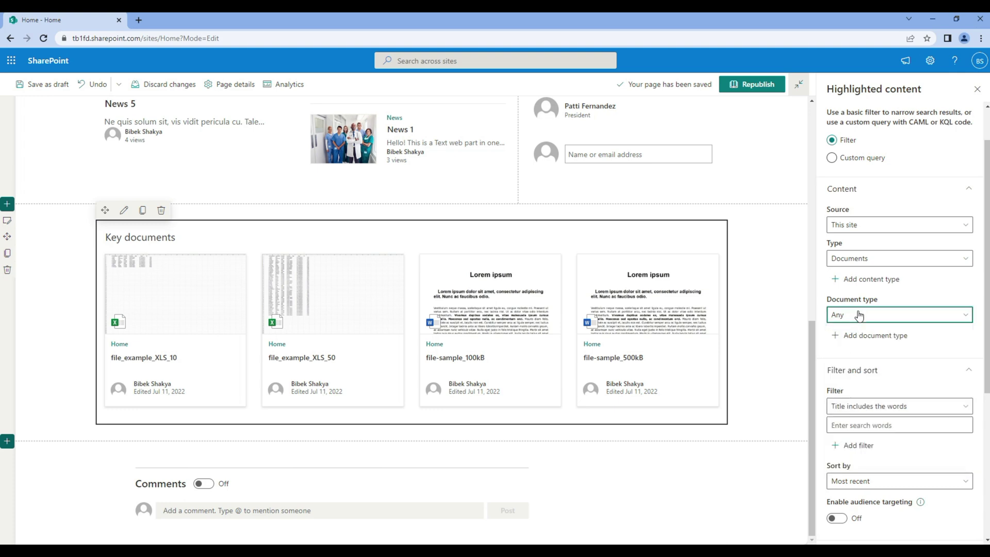
pyautogui.scroll(-2, 857, 317)
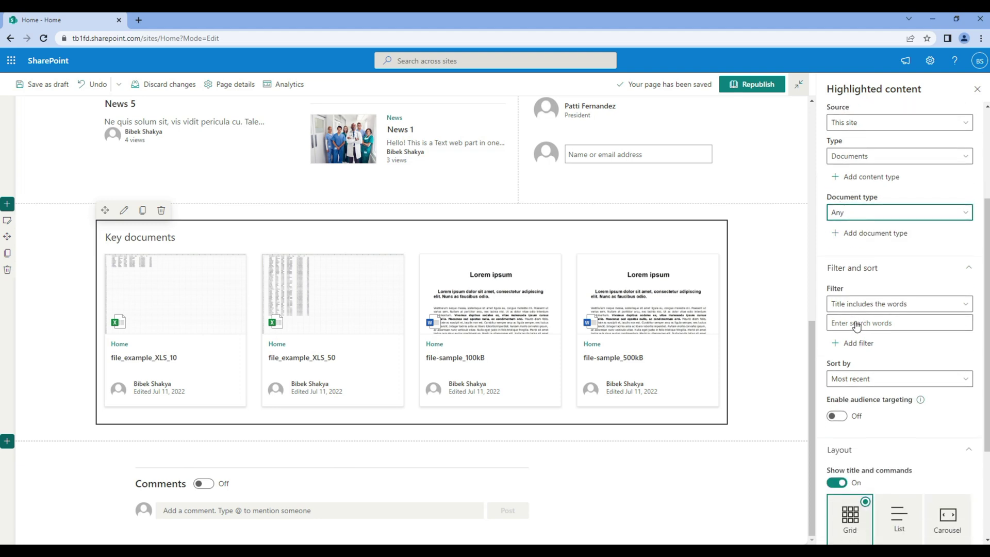
pyautogui.scroll(-1, 856, 321)
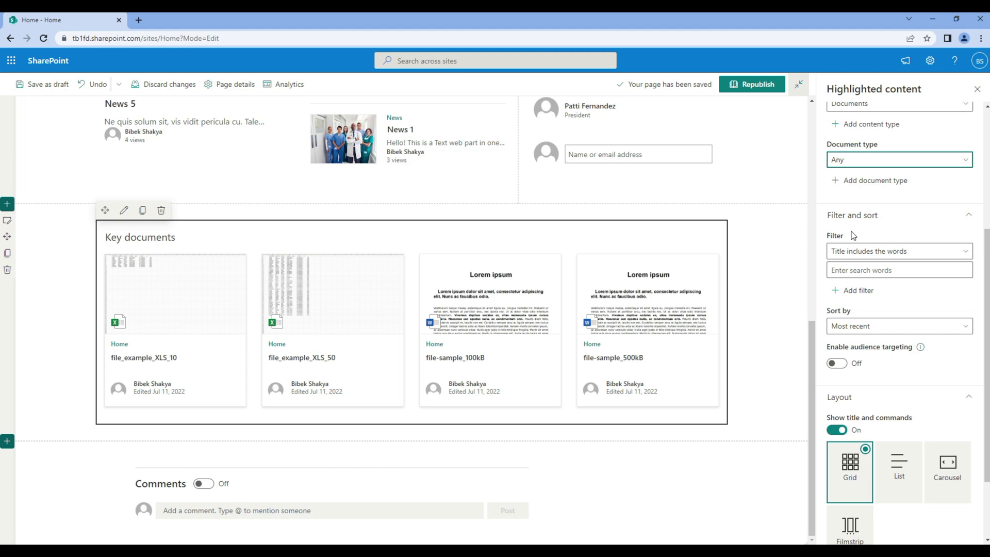
pyautogui.click(860, 328)
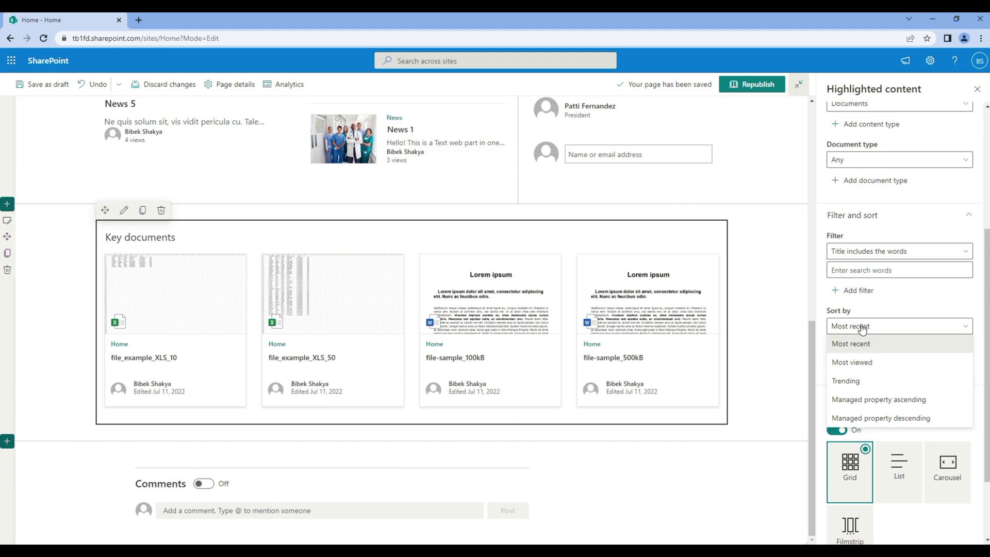
pyautogui.click(861, 328)
# - Change the Key documents web part's layout to Filmstrip
pyautogui.scroll(-2, 874, 401)
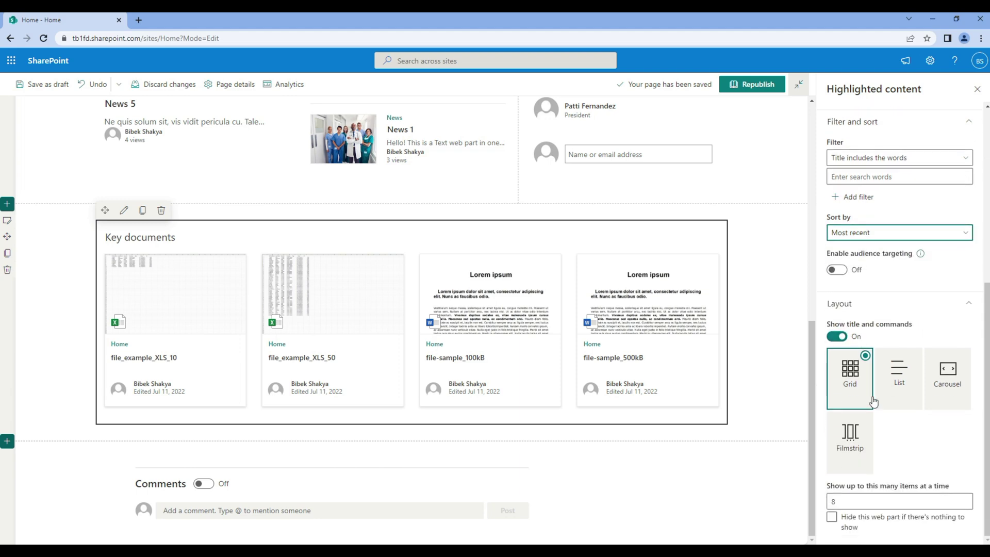
pyautogui.click(849, 443)
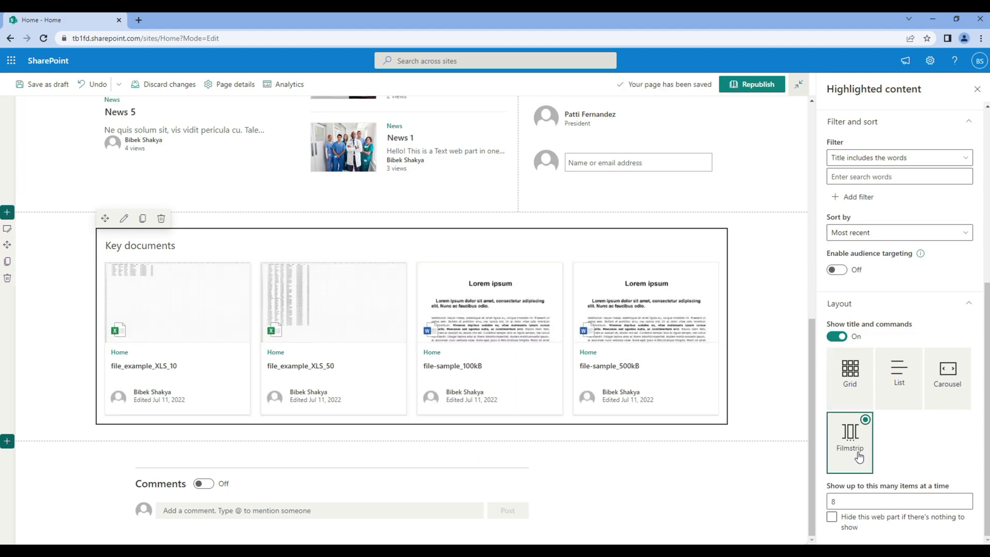
# - Try limiting the Key documents web part to 2 items at a time, and restore the limit to 8
pyautogui.click(843, 503)
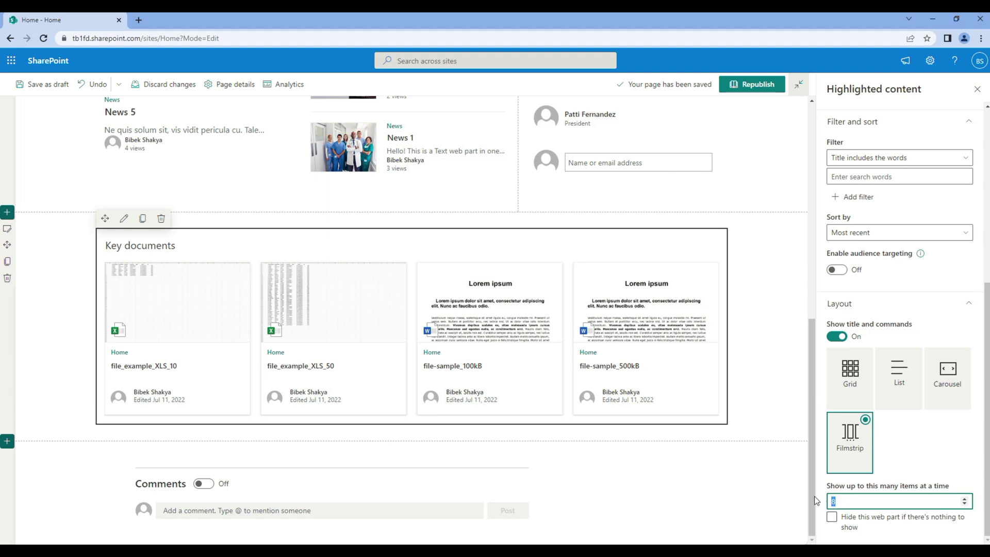
pyautogui.press('BackSpace')
pyautogui.write('2')
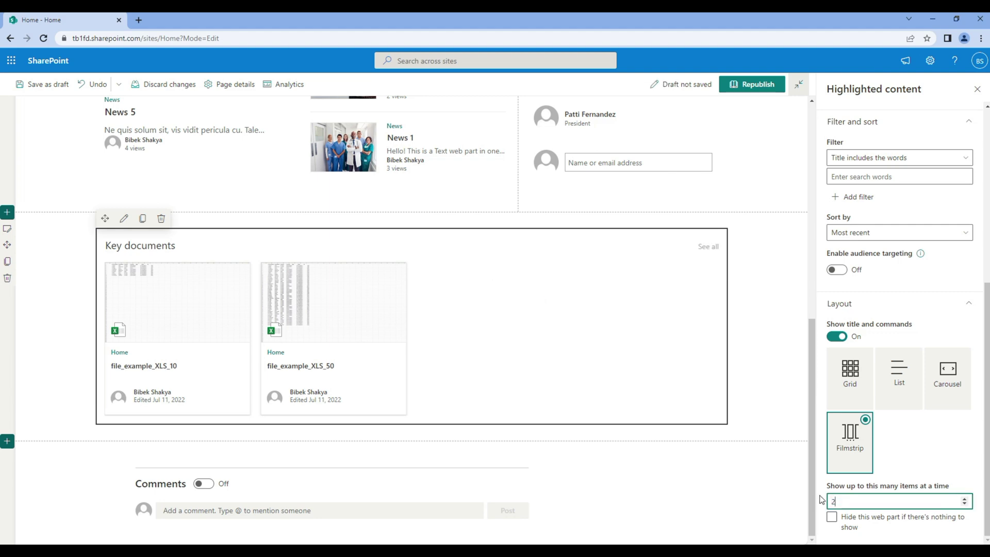
pyautogui.moveTo(842, 499); pyautogui.dragTo(812, 499)
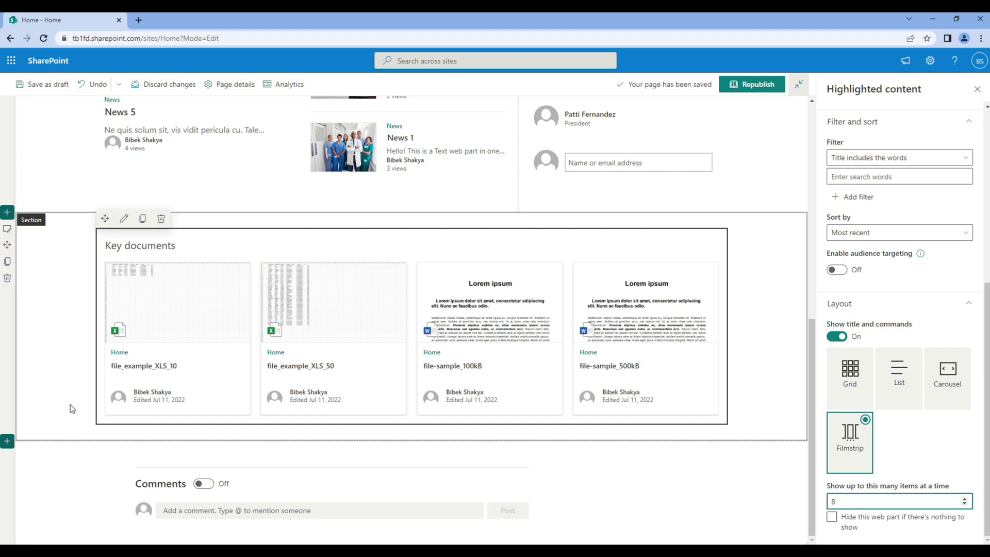
# - Apply the light teal background shading to the Key documents section and republish the page
pyautogui.click(9, 231)
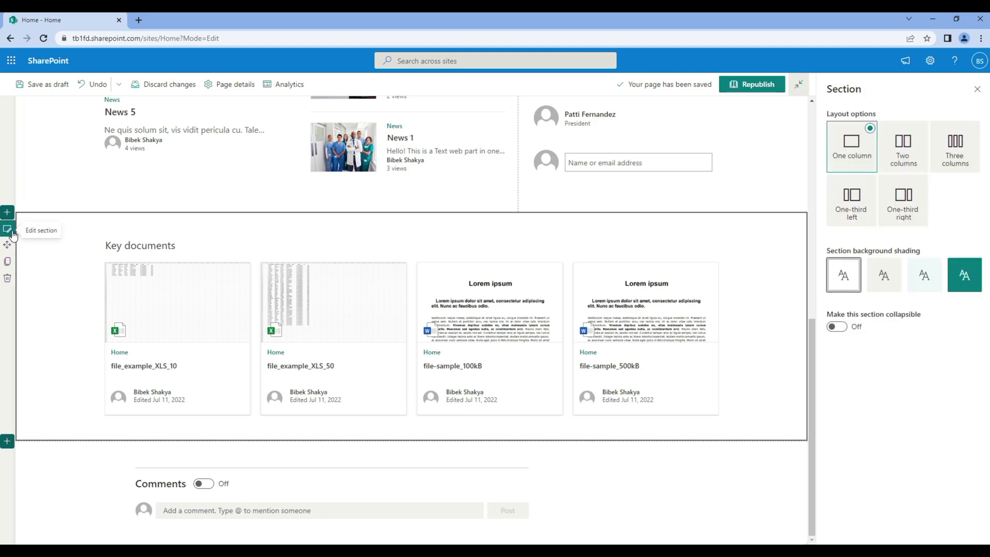
pyautogui.click(925, 277)
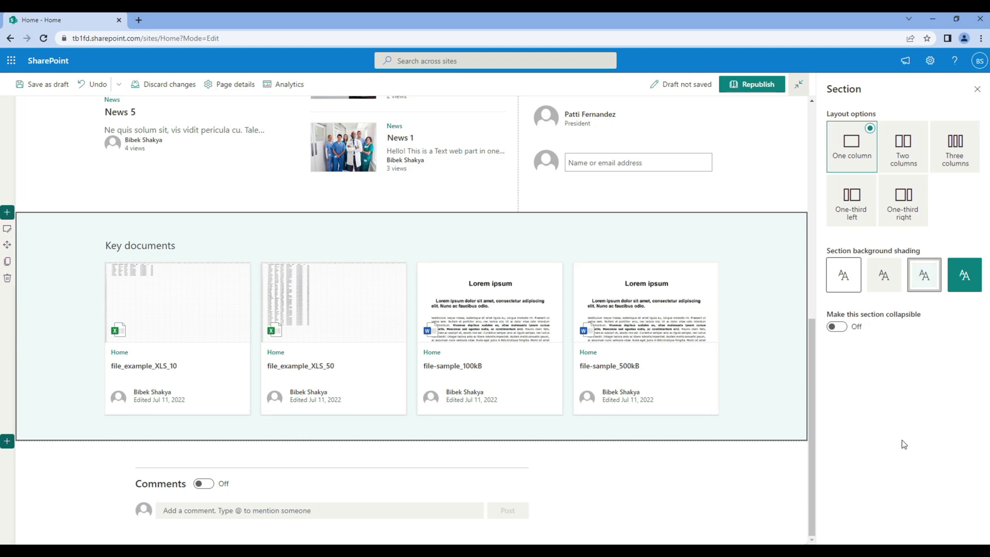
pyautogui.click(753, 85)
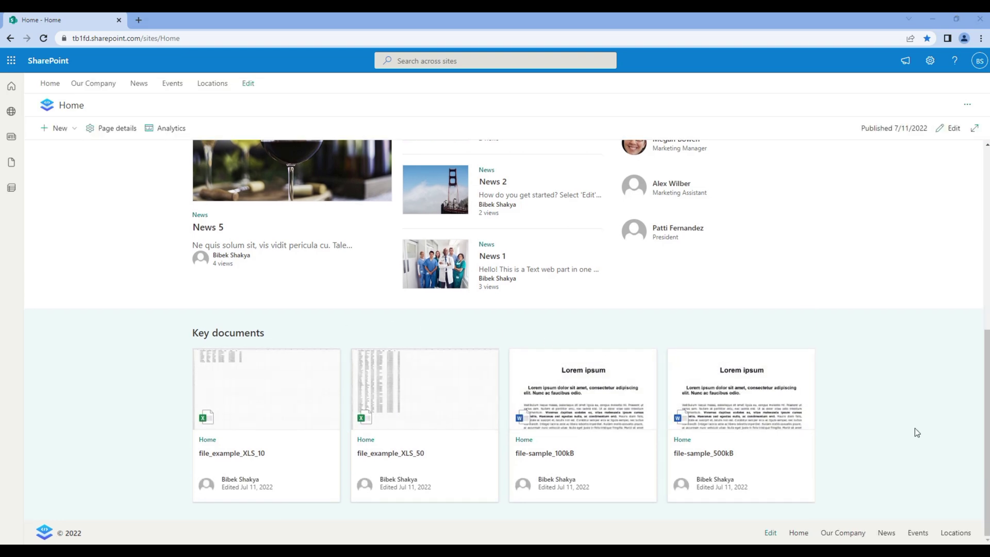
# - Open the home page for editing and add a three-column section below the Key documents section
pyautogui.click(951, 130)
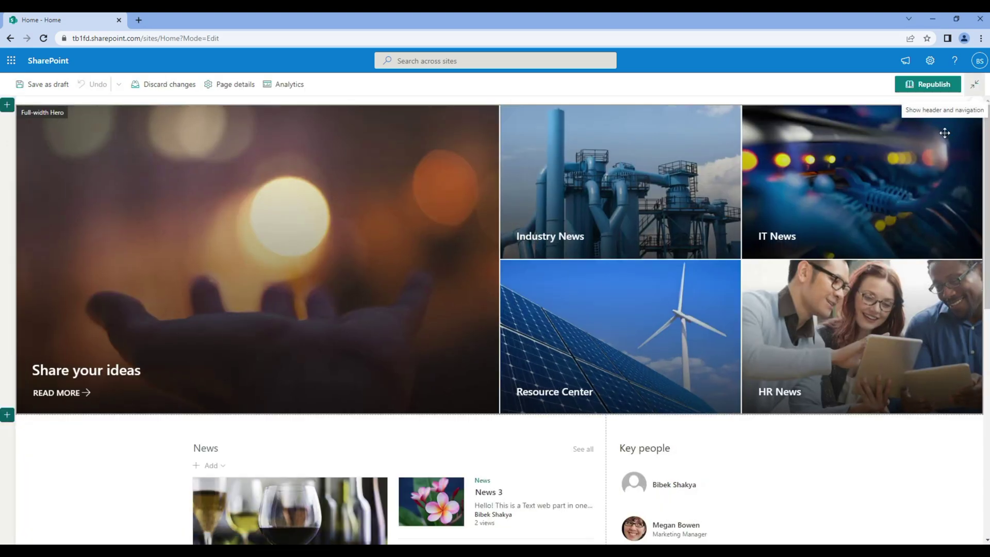
pyautogui.scroll(-5, 843, 365)
pyautogui.scroll(-4, 842, 365)
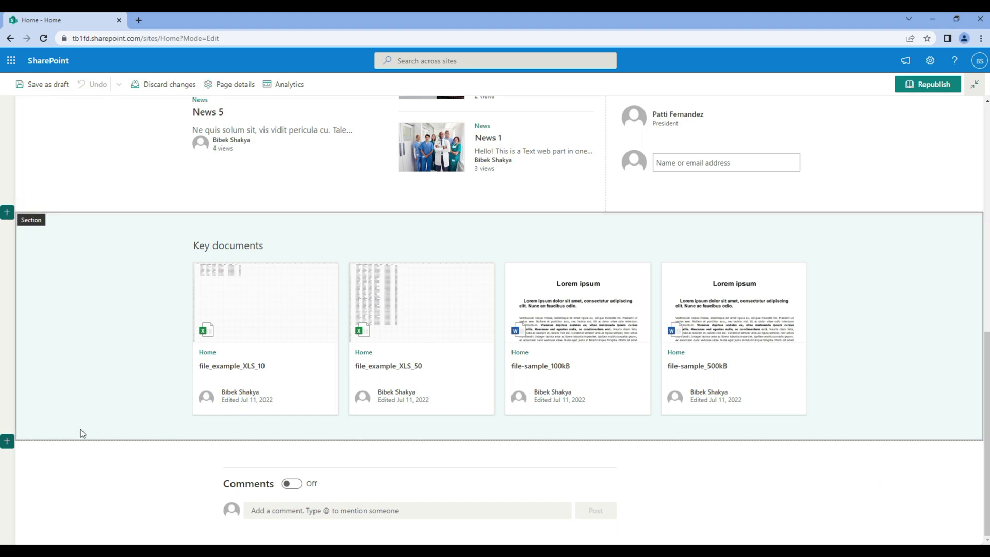
pyautogui.click(7, 441)
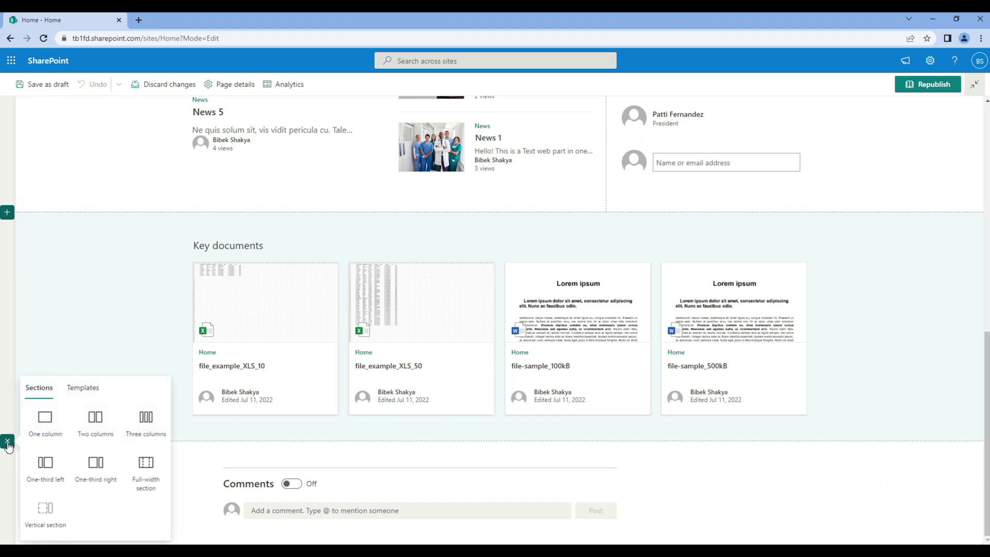
pyautogui.click(147, 419)
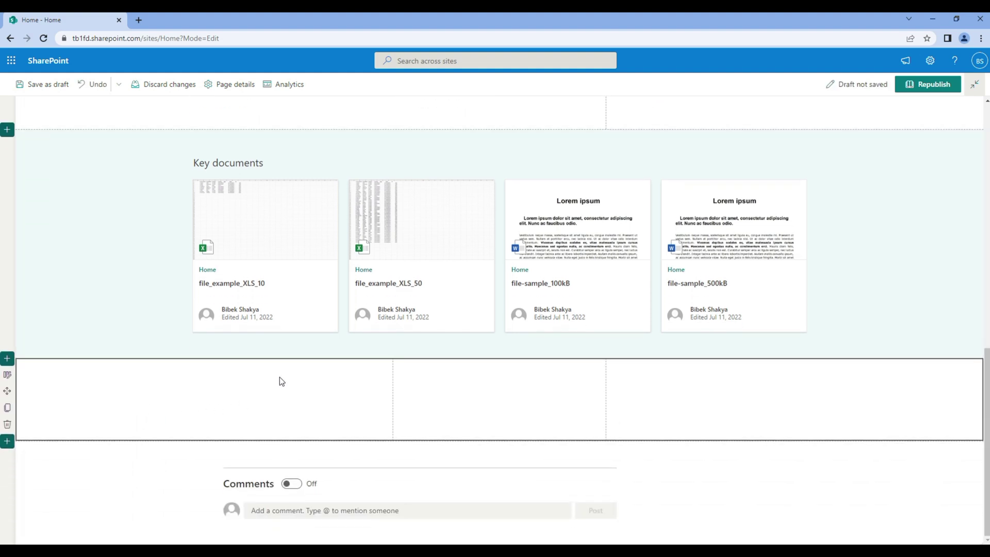
# - Add a Quick links web part to the first column of the new three-column section
pyautogui.moveTo(285, 370)
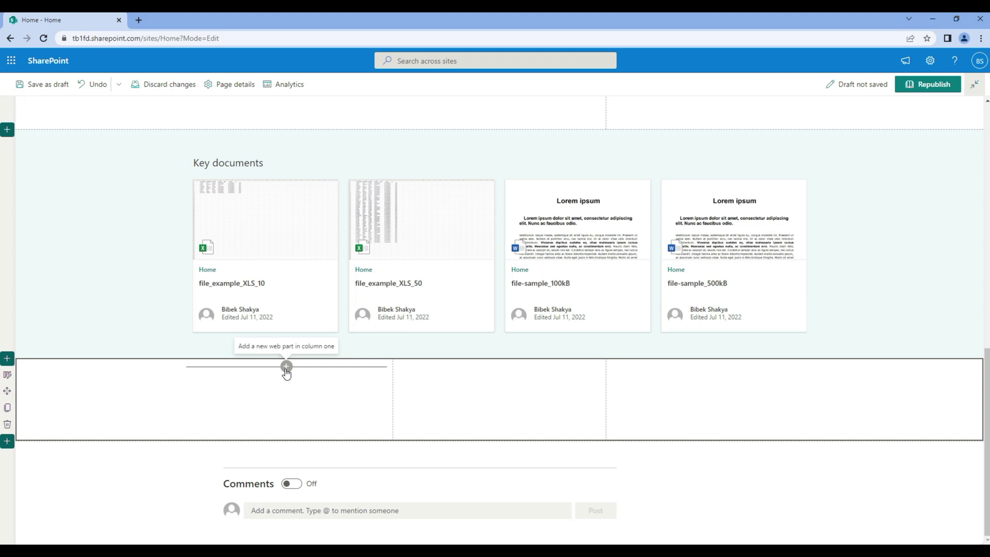
pyautogui.click(286, 367)
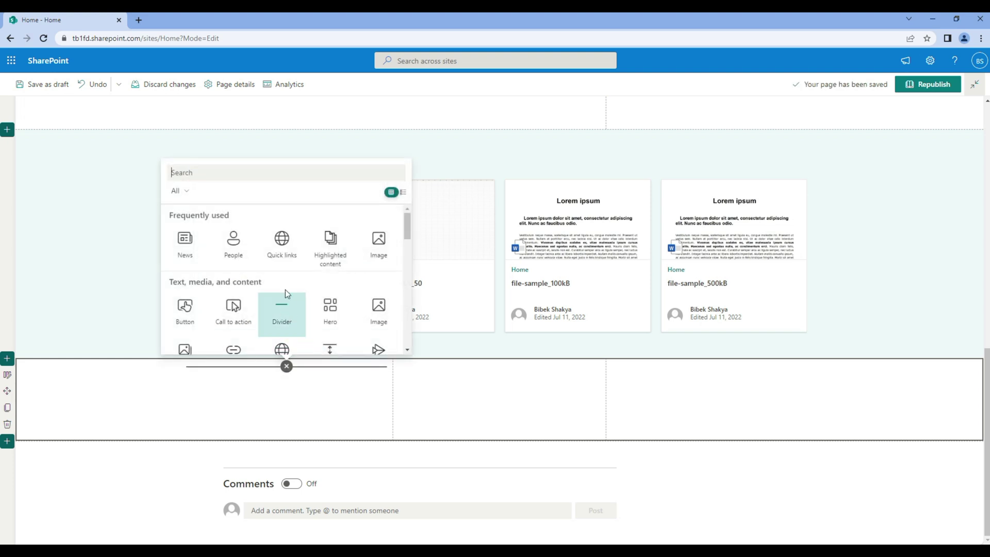
pyautogui.click(287, 249)
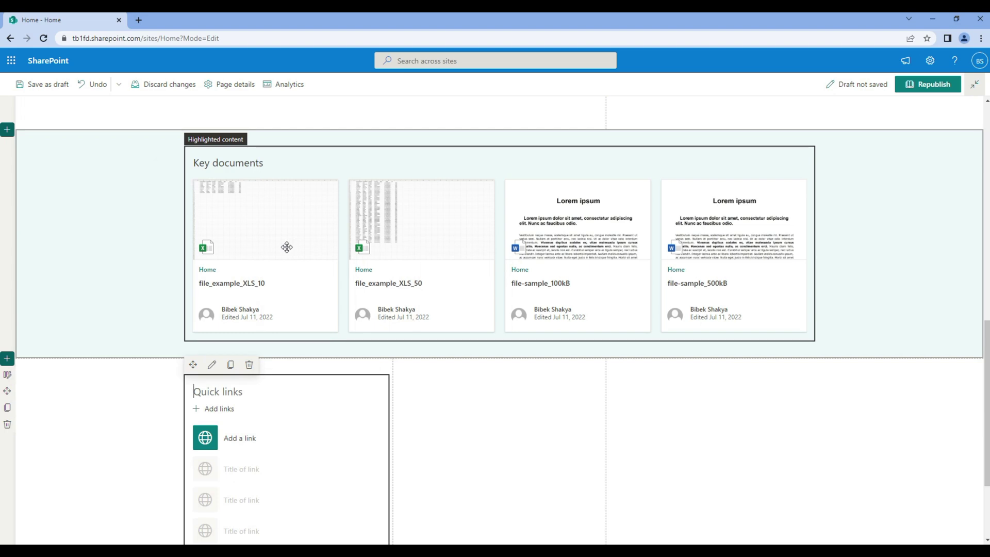
pyautogui.scroll(-2, 250, 301)
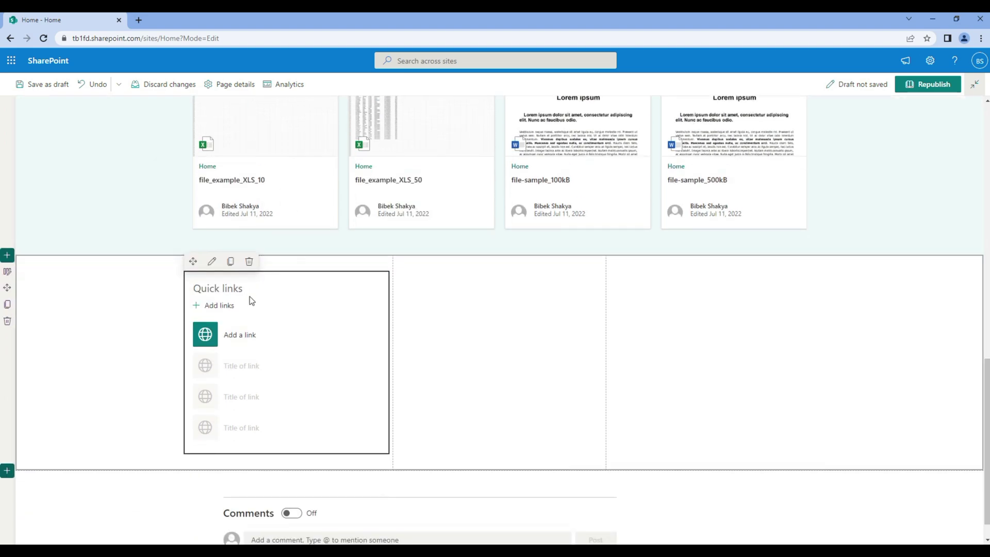
pyautogui.click(223, 308)
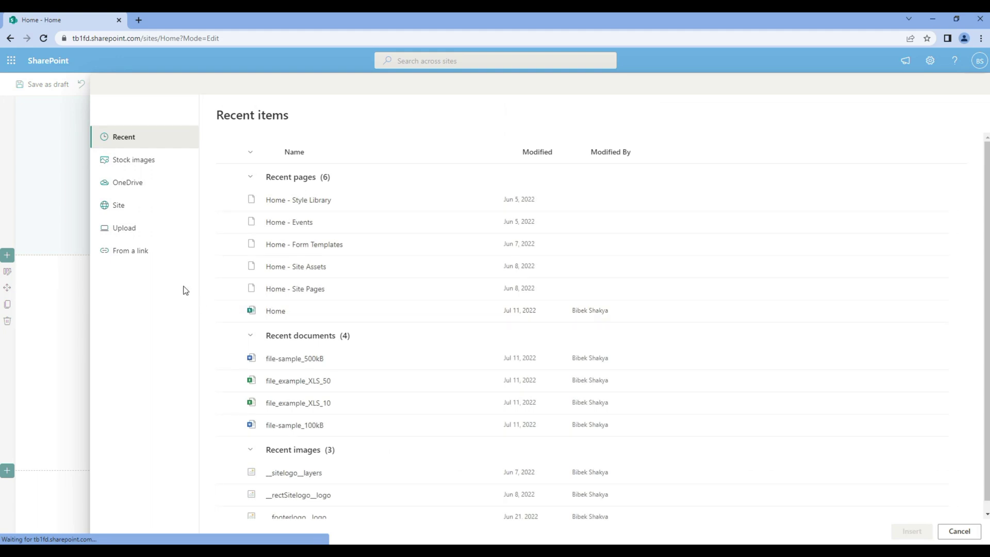
pyautogui.click(145, 260)
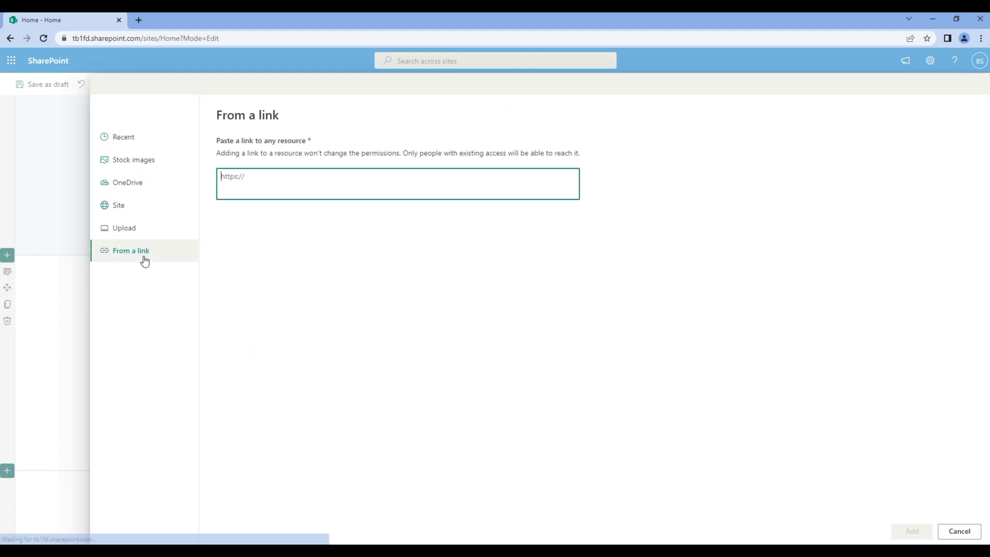
pyautogui.write('https://tb1fd.sharepoint.com/sites/Home')
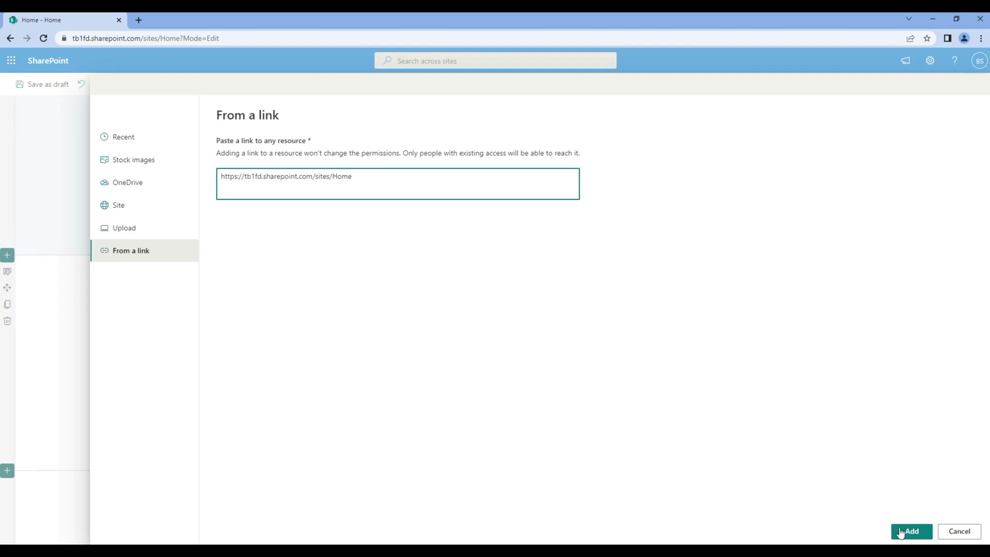
pyautogui.click(919, 532)
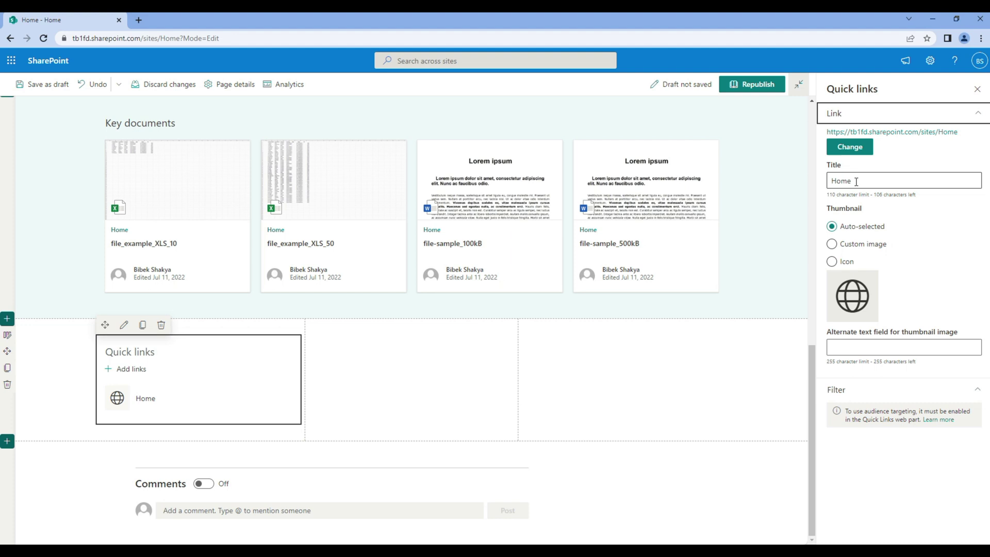
pyautogui.moveTo(854, 181); pyautogui.dragTo(821, 183)
pyautogui.write('Reports')
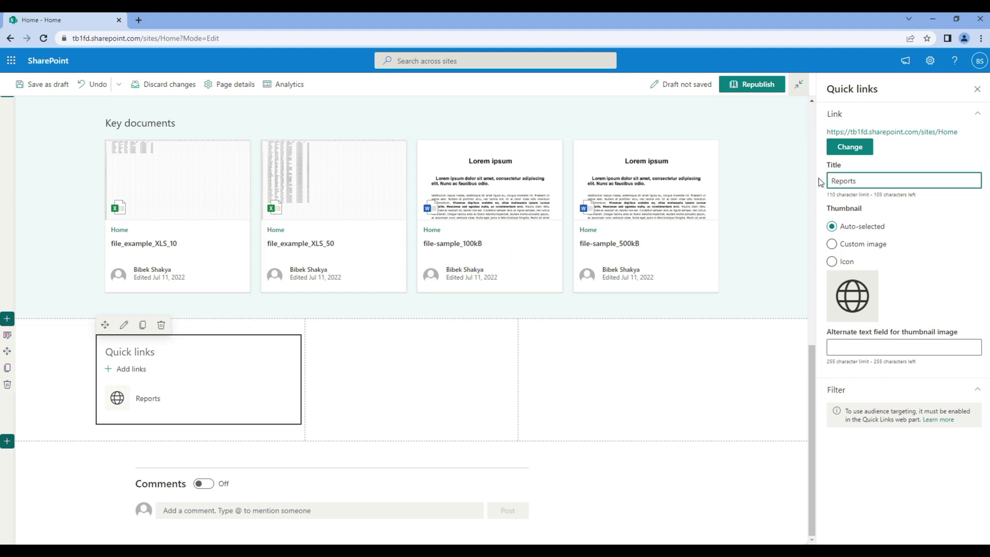
# - Set the Reports link's thumbnail to the reportdocument icon, searching the icons for "report"
pyautogui.click(863, 246)
pyautogui.click(856, 246)
pyautogui.click(844, 262)
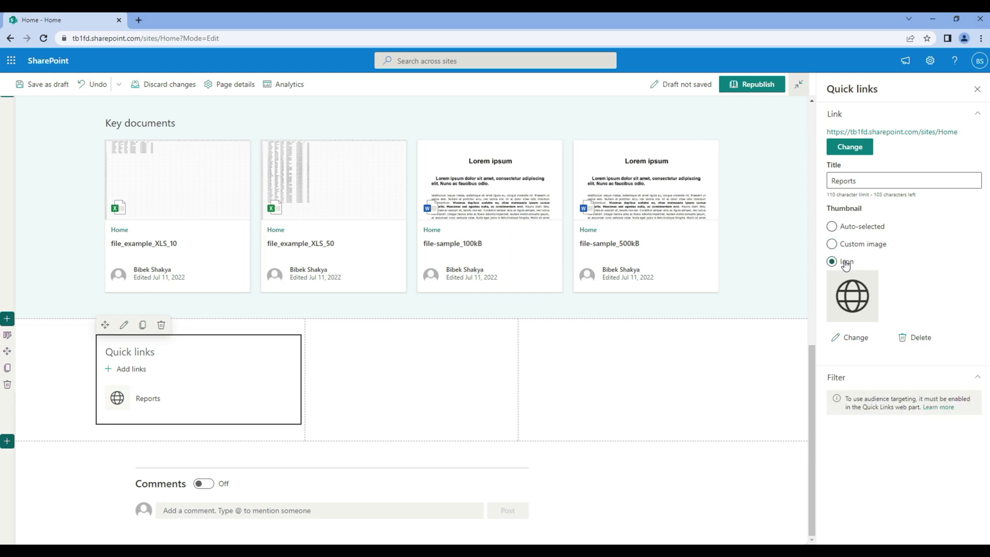
pyautogui.click(855, 338)
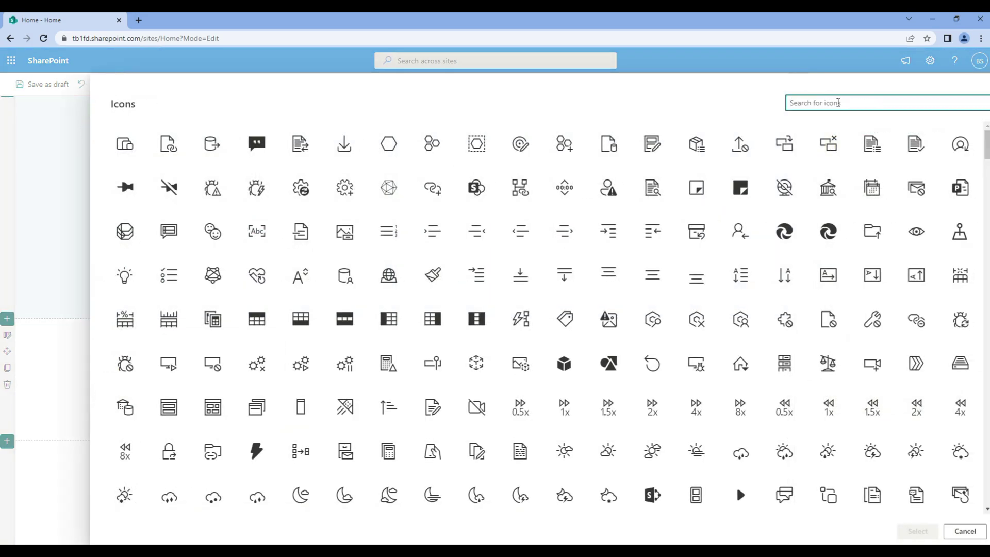
pyautogui.write('repo')
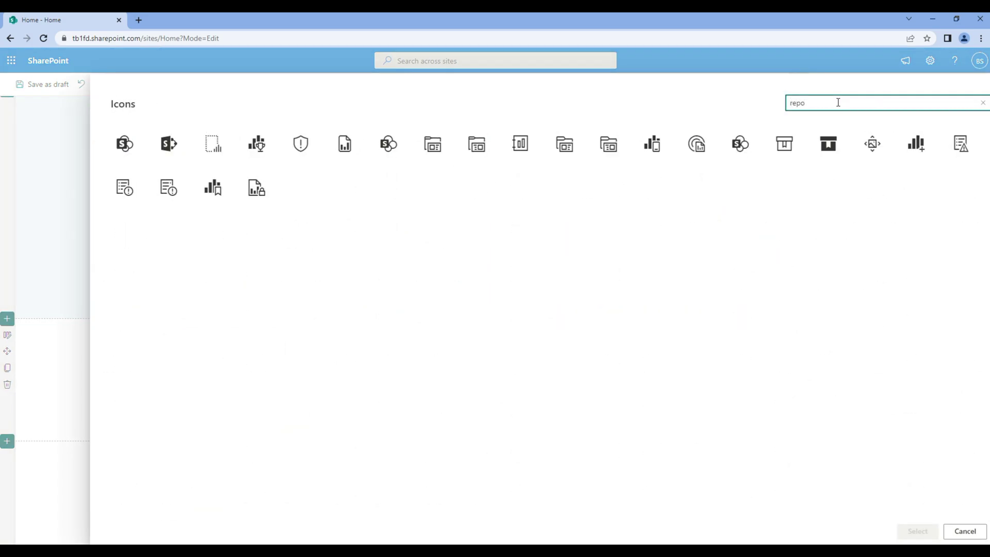
pyautogui.write('rt')
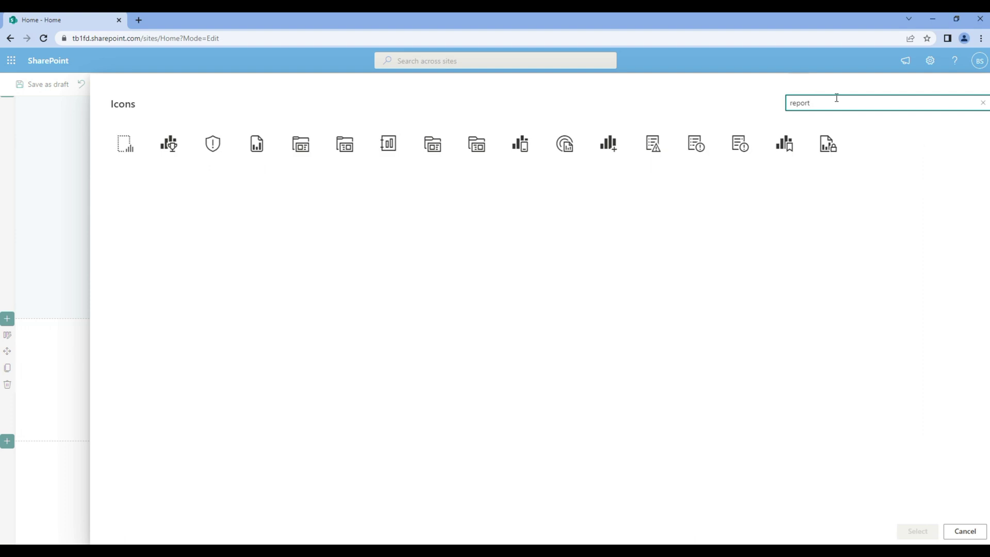
pyautogui.click(265, 149)
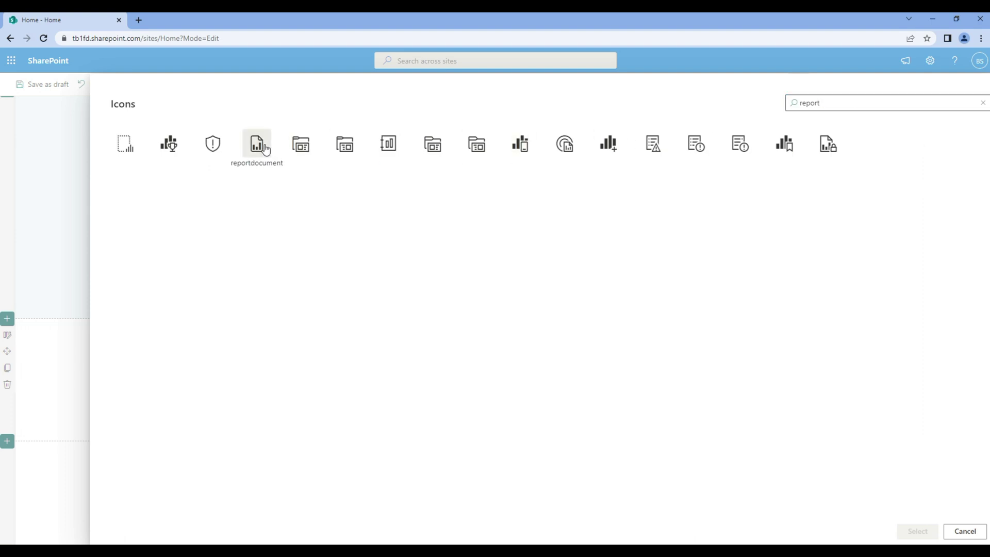
pyautogui.click(927, 531)
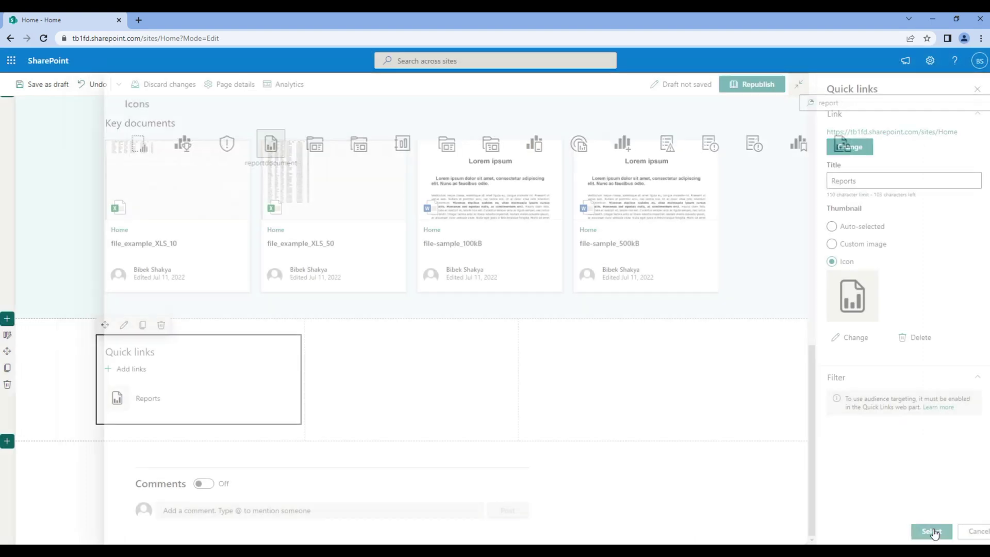
pyautogui.click(135, 372)
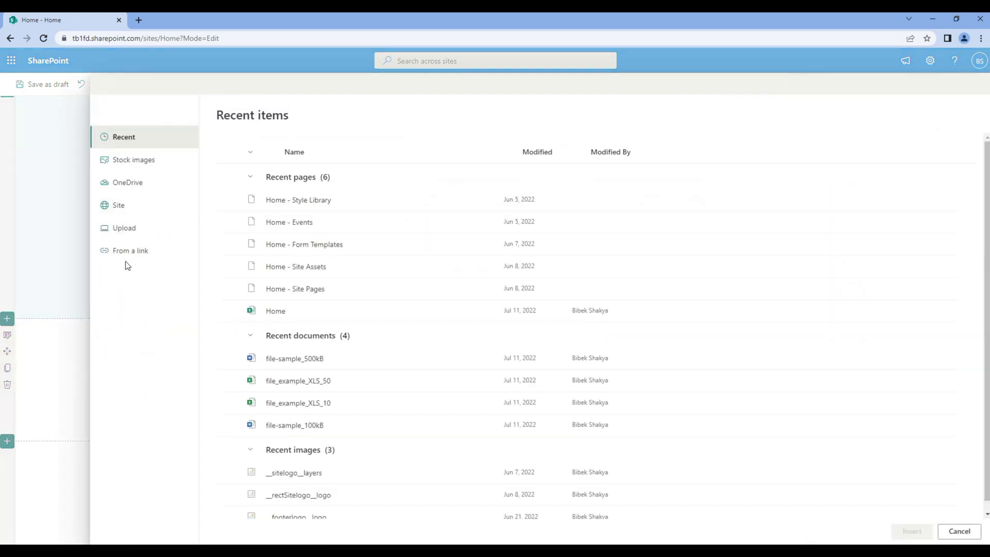
pyautogui.click(132, 252)
pyautogui.write('https://tb1fd.sharepoint.com/sites/Home')
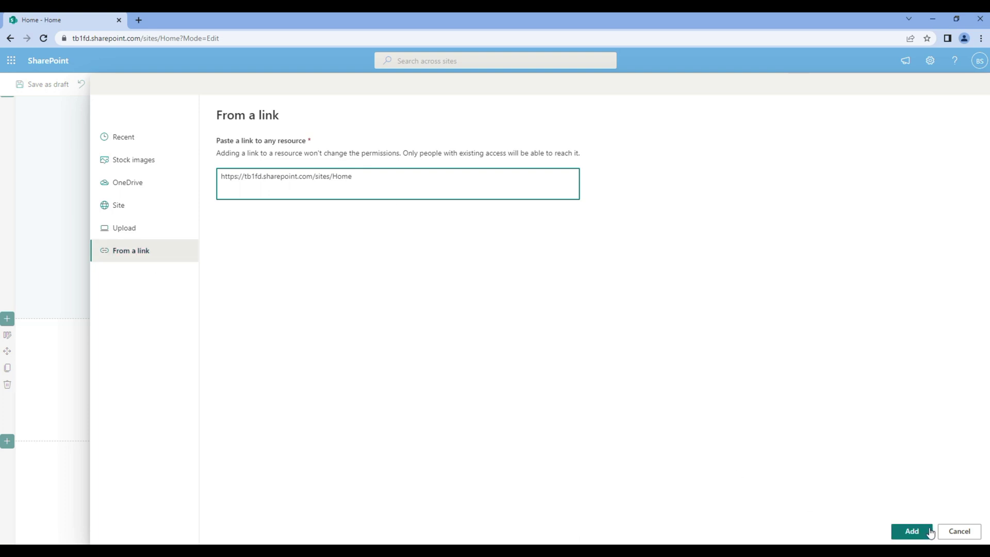
pyautogui.click(927, 530)
pyautogui.click(861, 180)
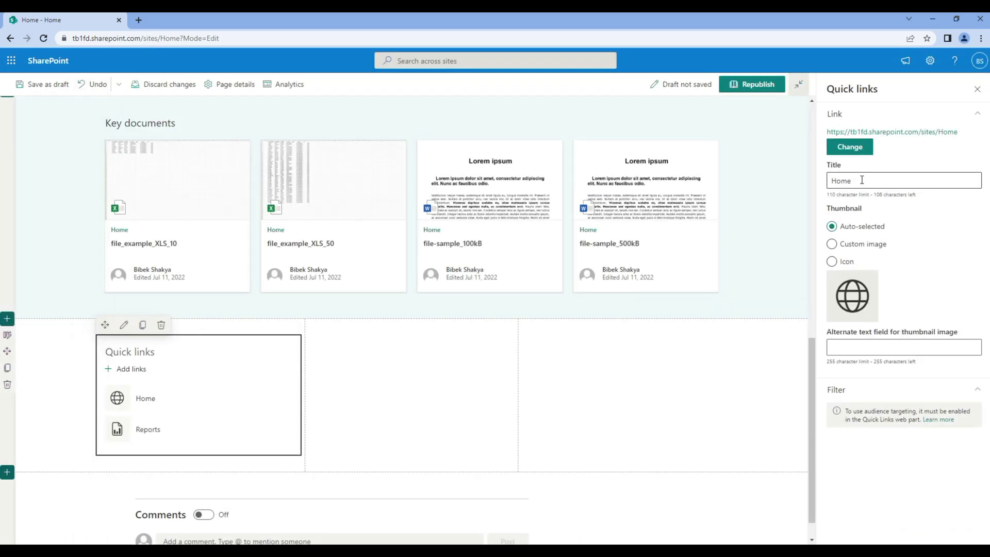
pyautogui.doubleClick(861, 181)
pyautogui.write('IT News')
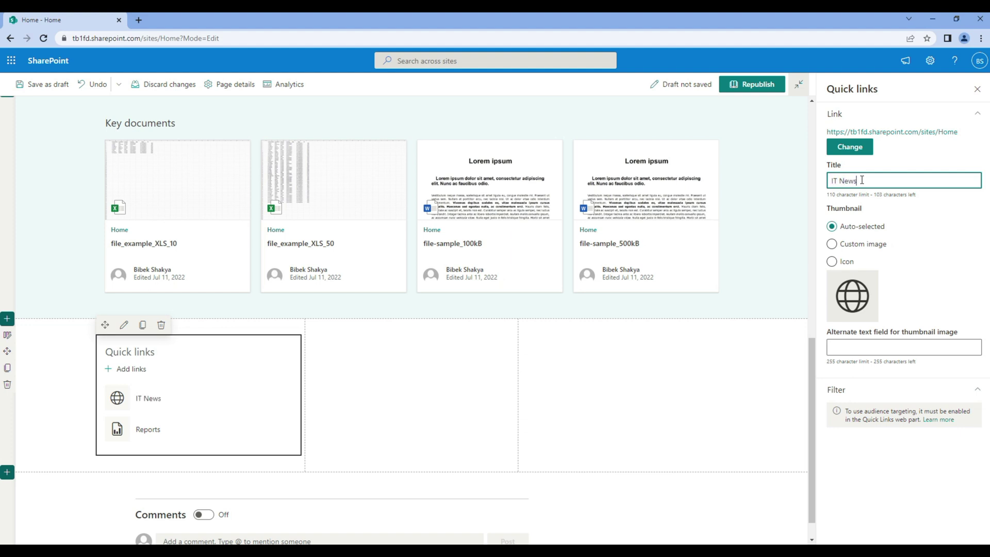
# - Set the IT News link's thumbnail to the plain newspaper icon, searching the icons for "news"
pyautogui.click(835, 263)
pyautogui.click(855, 338)
pyautogui.write('news')
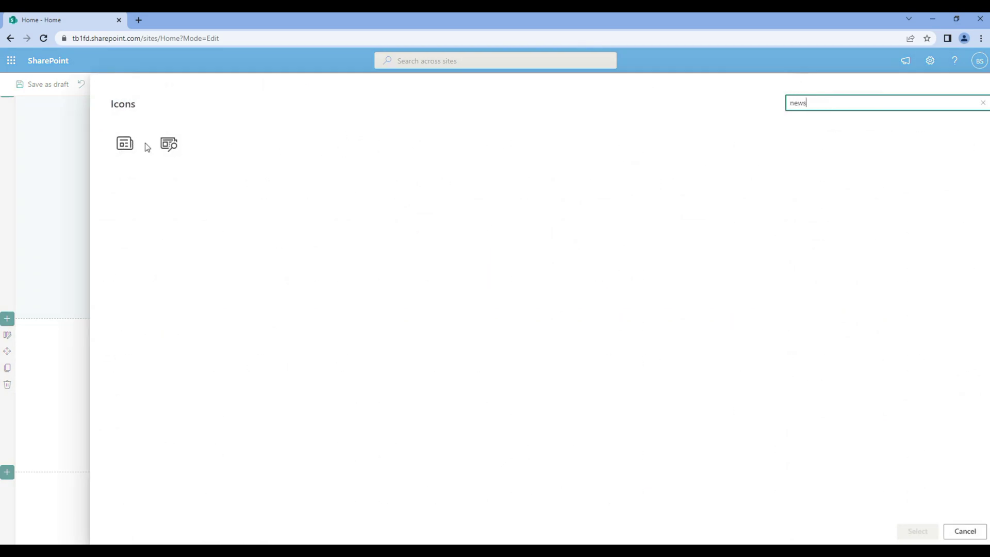
pyautogui.click(133, 144)
pyautogui.click(911, 525)
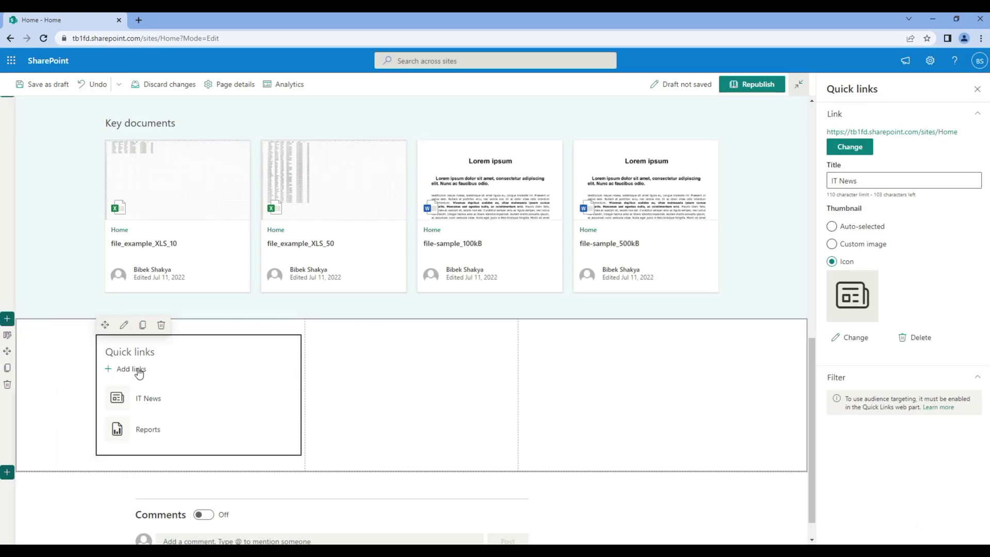
pyautogui.click(137, 368)
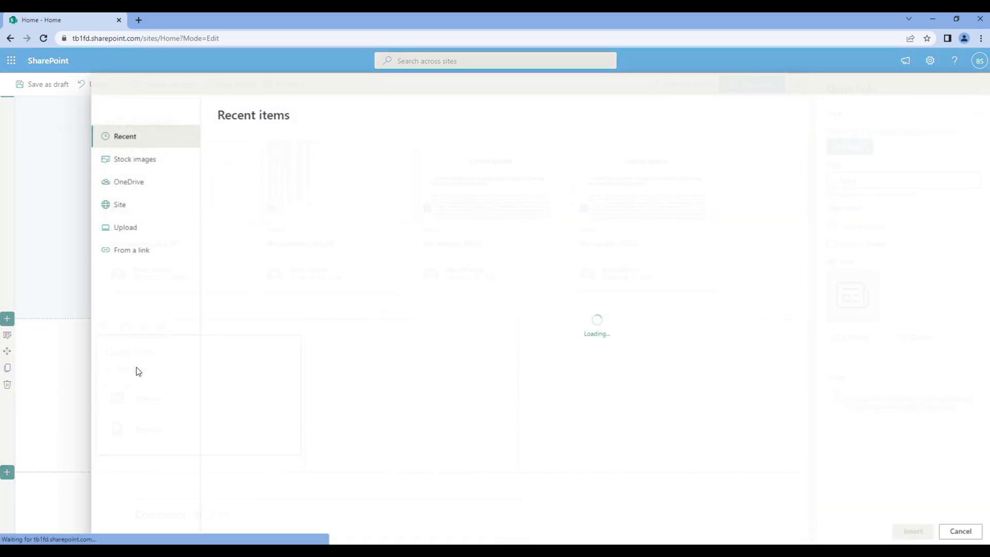
pyautogui.click(141, 246)
pyautogui.write('https://tb1fd.sharepoint.com/sites/Home')
pyautogui.click(911, 530)
pyautogui.doubleClick(862, 180)
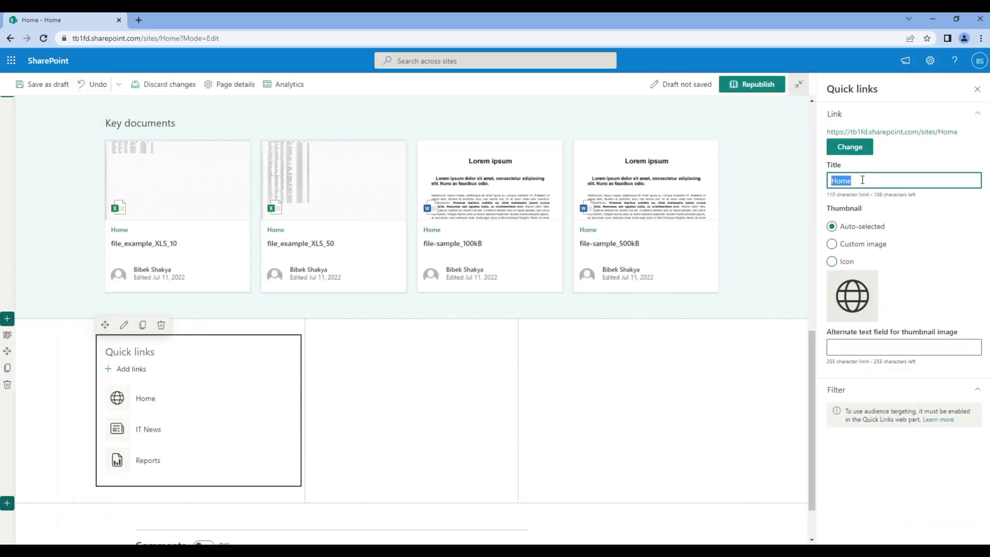
pyautogui.write('Training video')
pyautogui.press('BackSpace')
pyautogui.write('eo')
# - Set the Training videos link's thumbnail to the outlined video camera icon named video, searching the icons for "video"
pyautogui.click(838, 263)
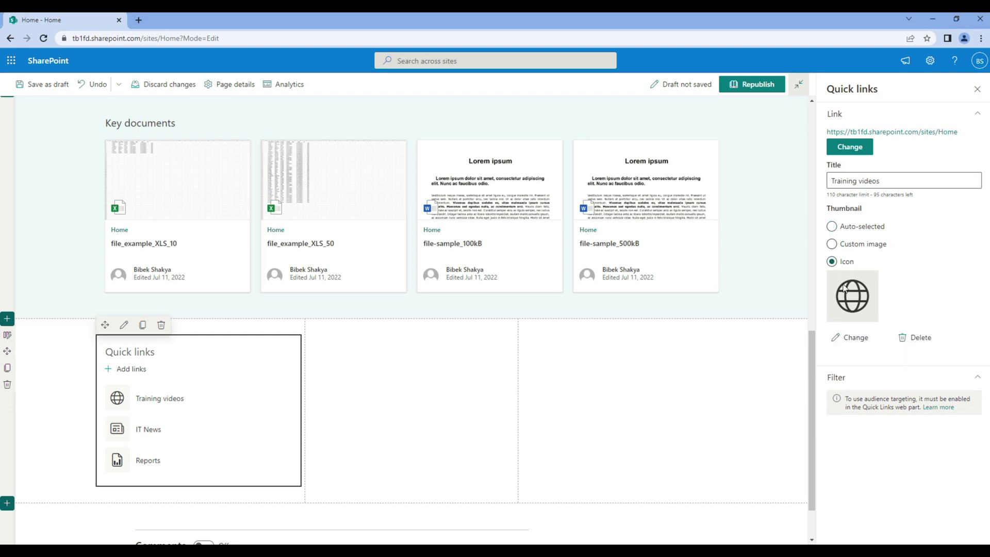
pyautogui.click(852, 337)
pyautogui.click(812, 105)
pyautogui.write('video')
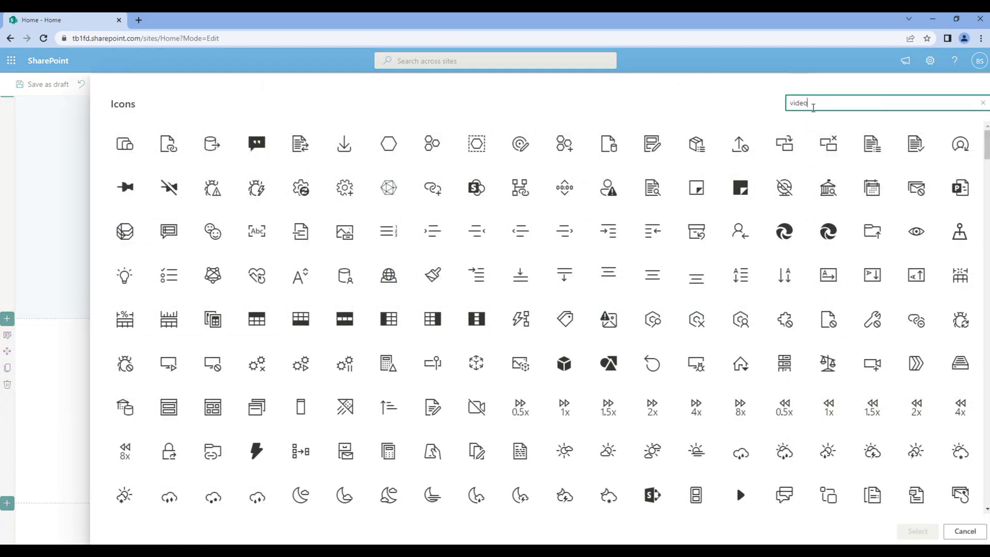
pyautogui.click(213, 144)
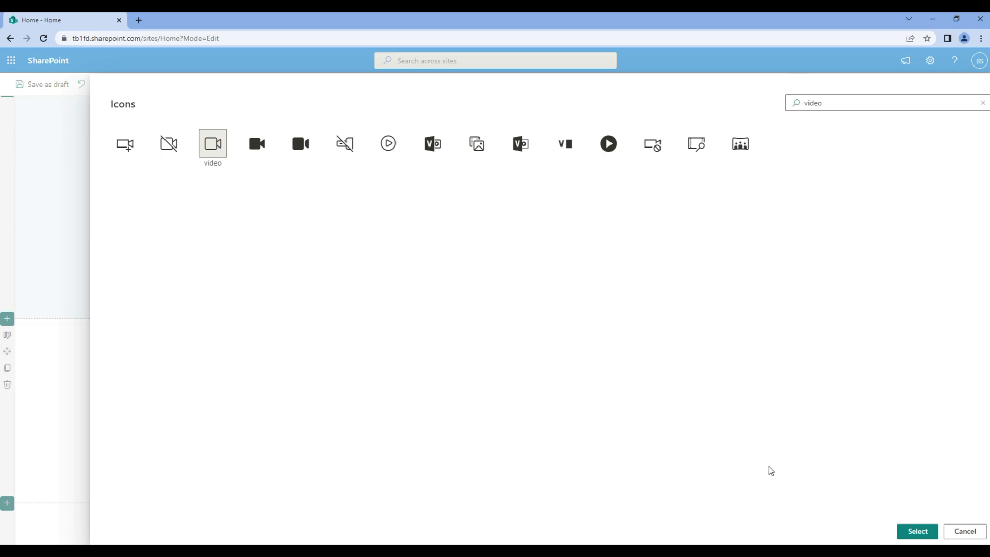
pyautogui.click(902, 531)
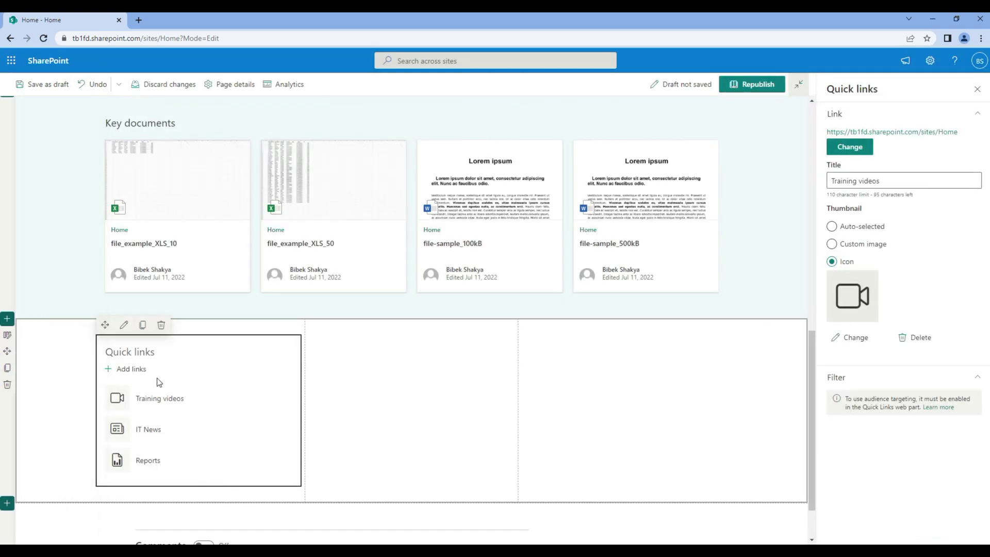
pyautogui.click(138, 368)
pyautogui.click(126, 252)
pyautogui.write('https://tb1fd.sharepoint.com/sites/Home')
pyautogui.click(481, 357)
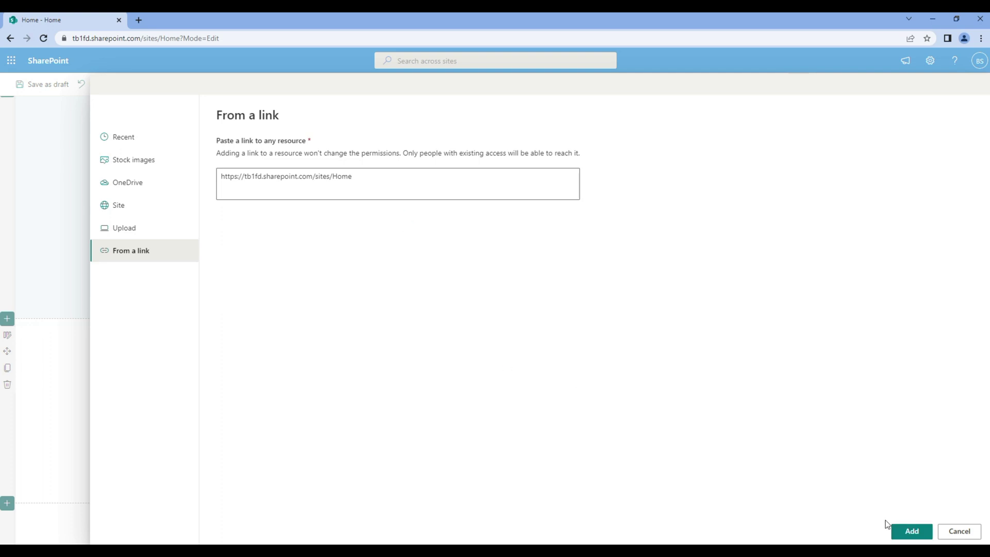
pyautogui.click(910, 530)
pyautogui.click(867, 181)
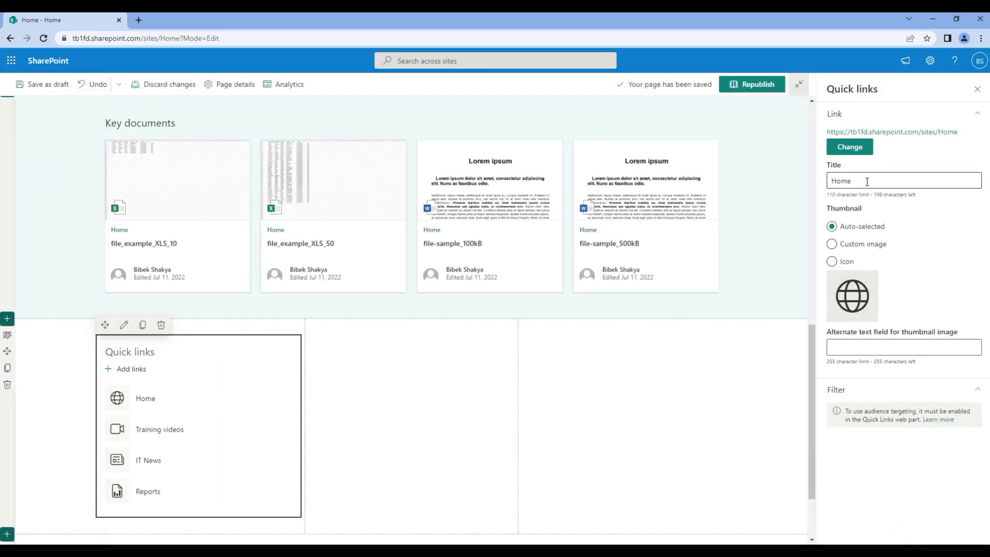
pyautogui.doubleClick(866, 182)
pyautogui.write('E-learning')
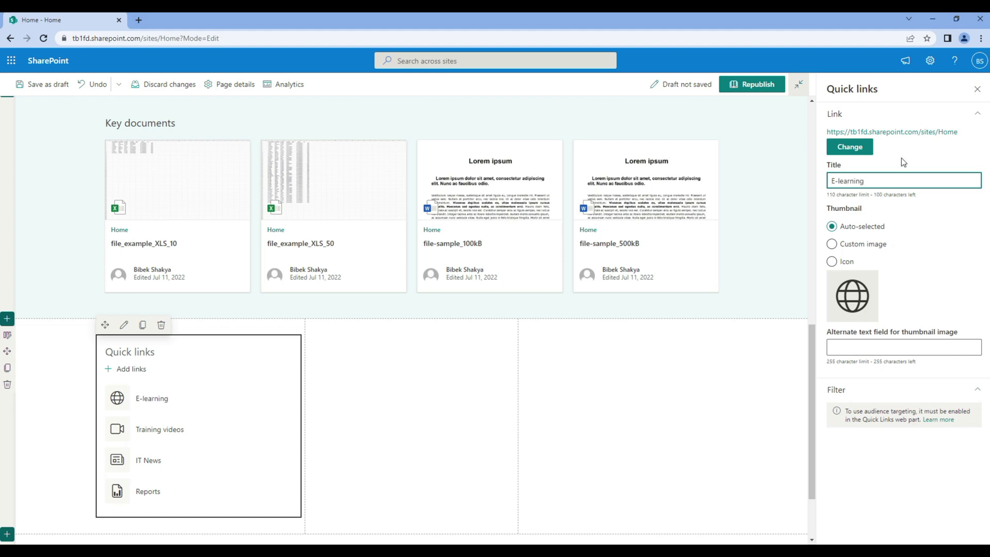
# - Set the E-learning link's thumbnail to the learningtools icon, searching the icons for "learn"
pyautogui.click(840, 261)
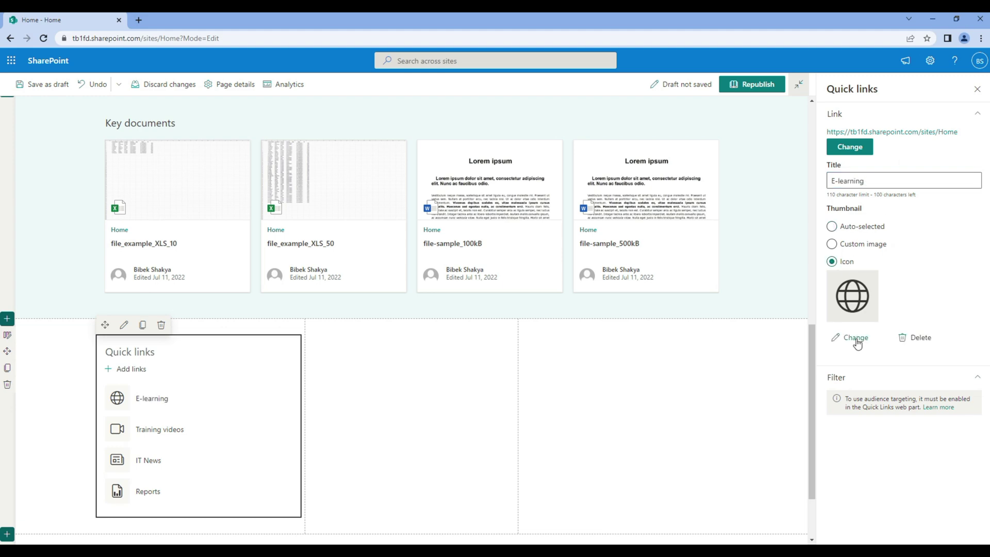
pyautogui.click(855, 338)
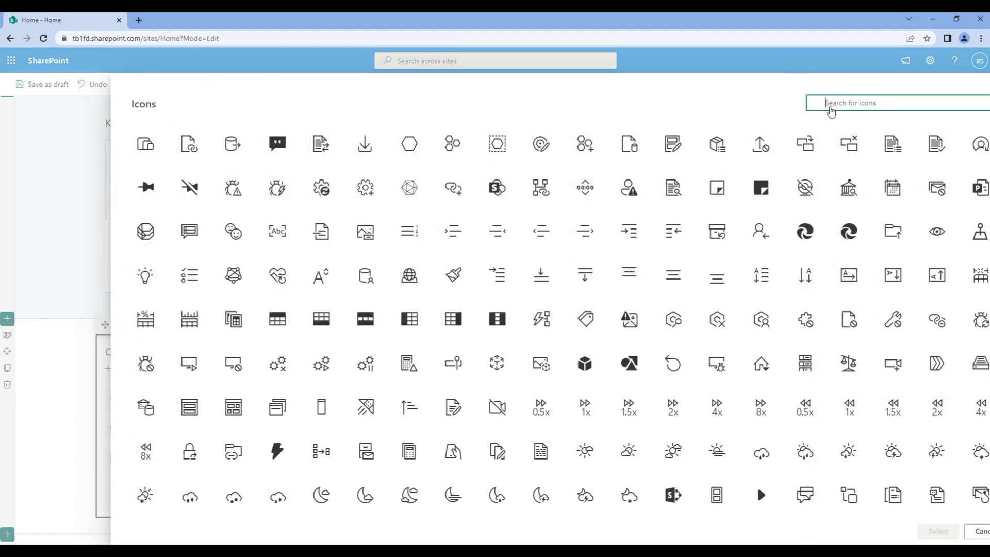
pyautogui.write('learn')
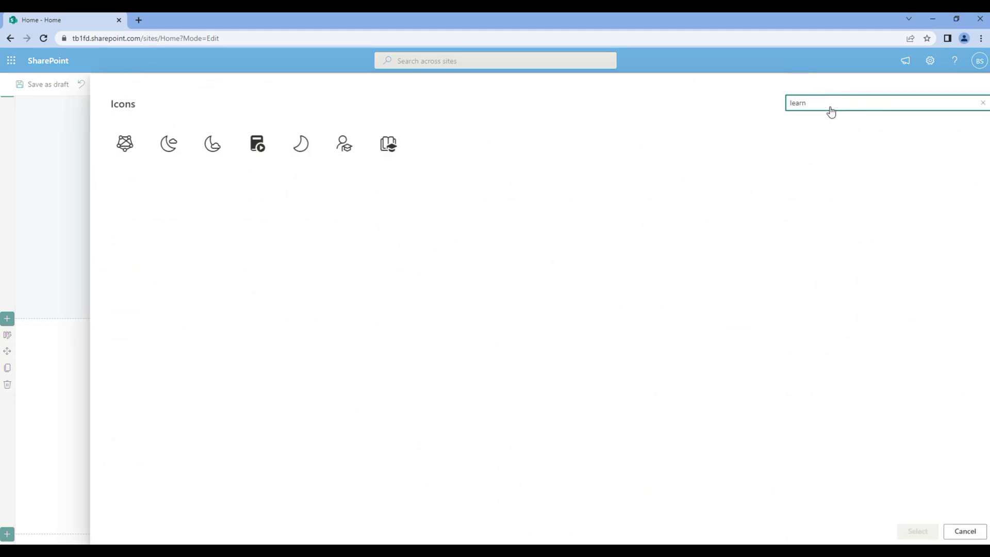
pyautogui.click(394, 151)
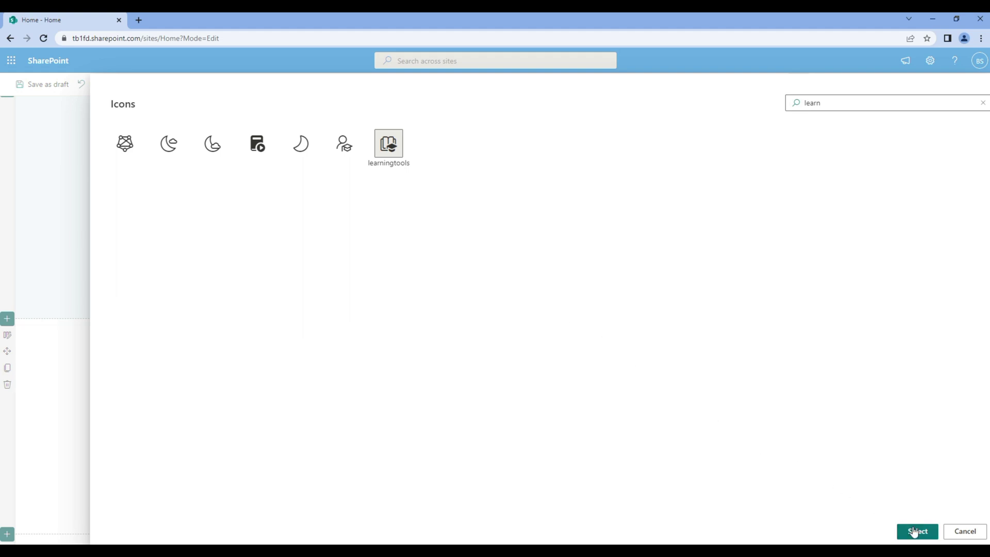
pyautogui.click(916, 531)
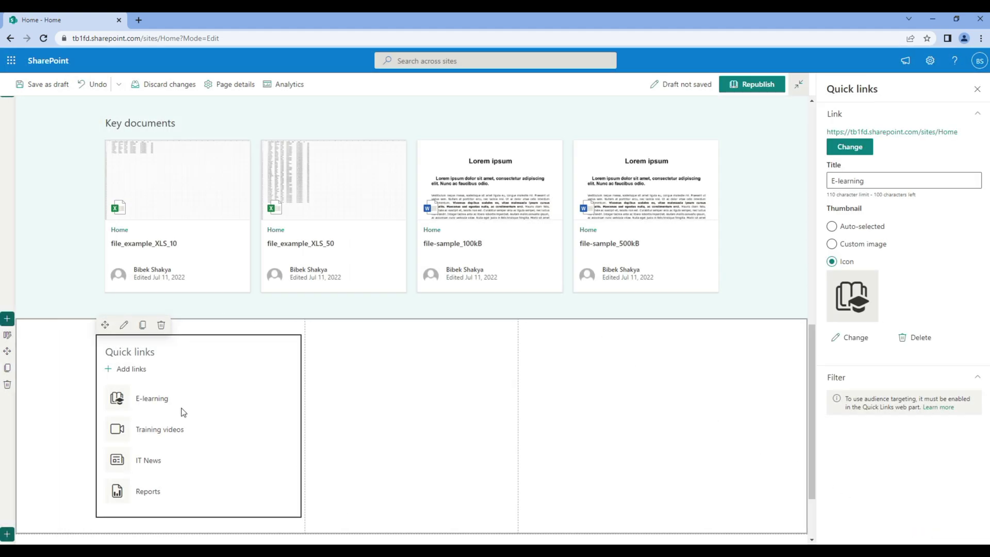
pyautogui.click(134, 369)
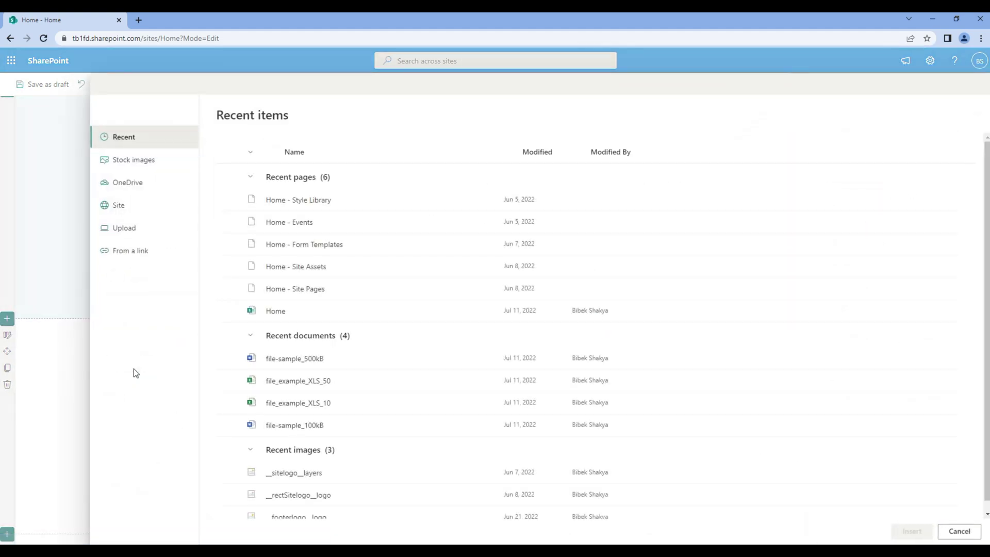
pyautogui.click(130, 255)
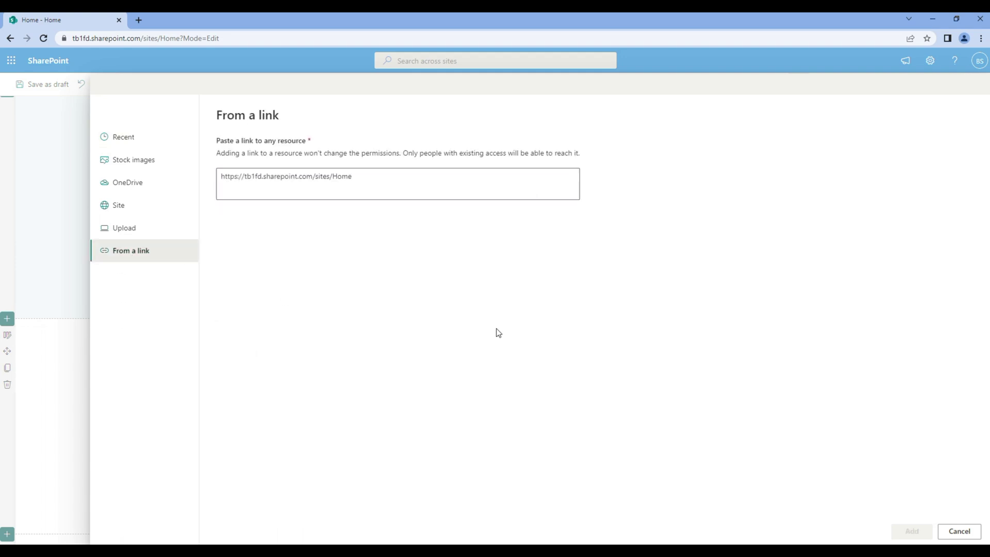
pyautogui.click(911, 530)
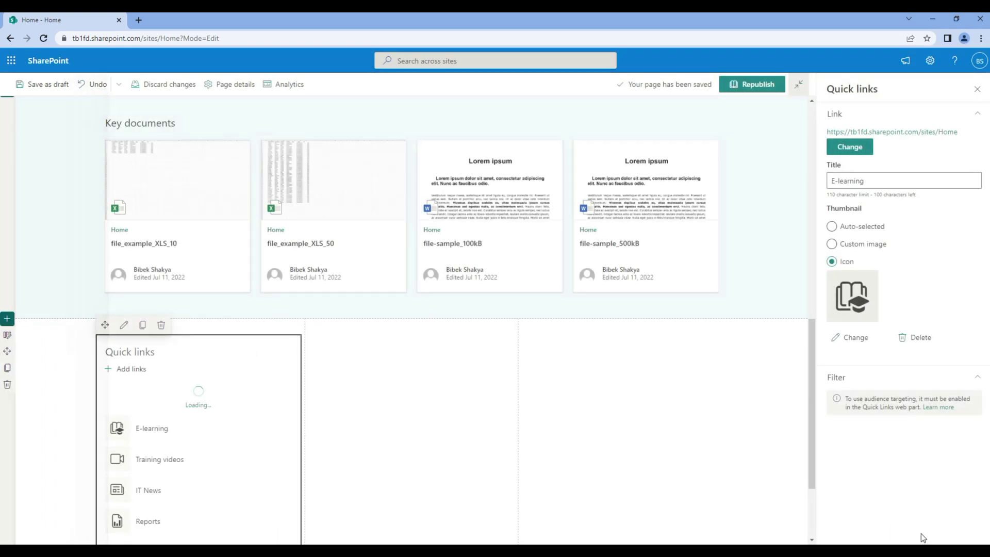
pyautogui.doubleClick(863, 181)
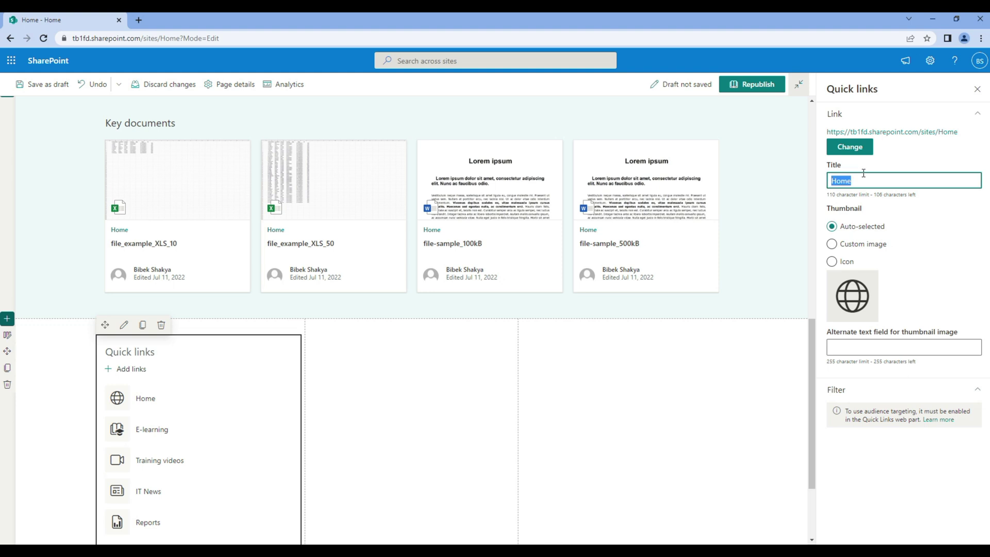
pyautogui.write('Yamm')
# - Set the Yammer link's thumbnail to the yammerlogo icon, searching the icons for "yamm", and republish the page
pyautogui.click(839, 264)
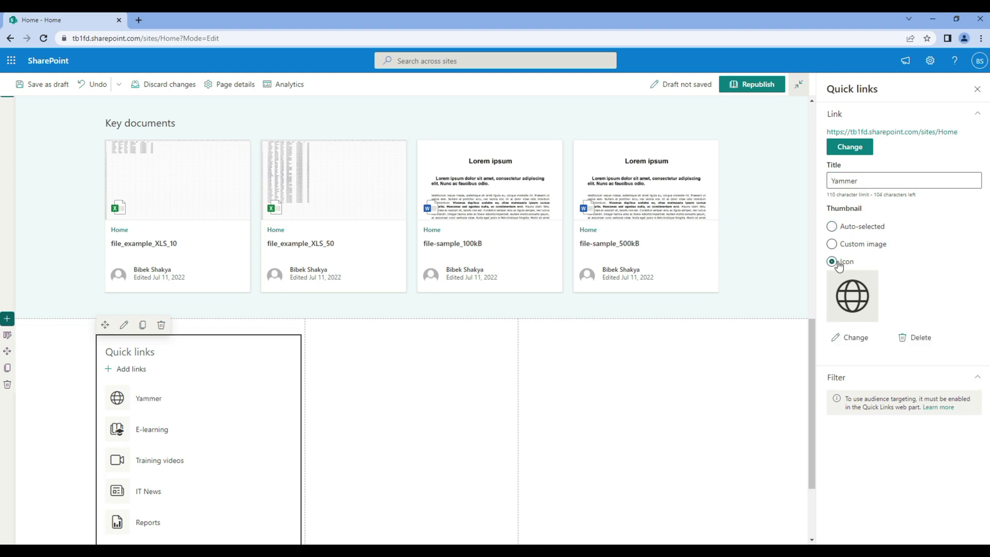
pyautogui.click(855, 337)
pyautogui.write('yamm')
pyautogui.click(125, 145)
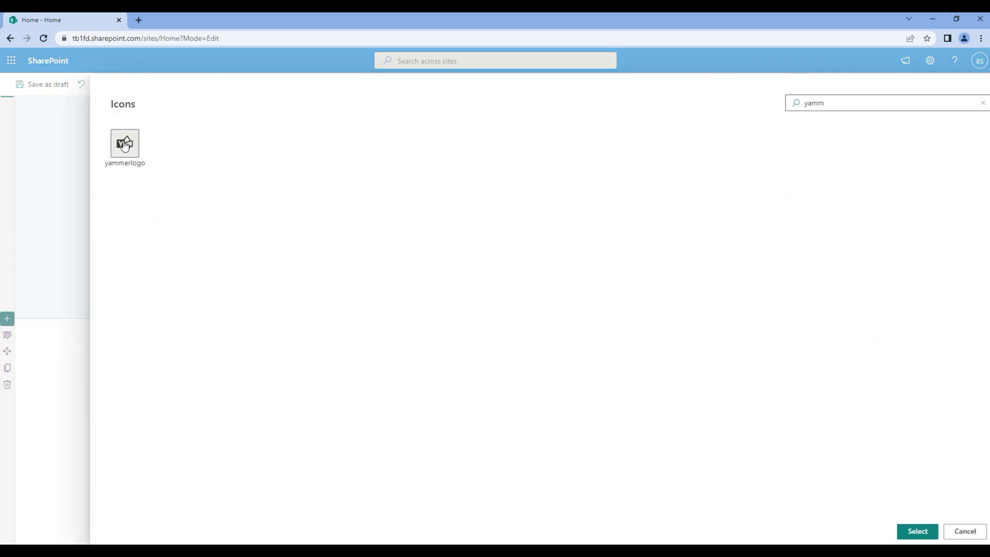
pyautogui.click(910, 531)
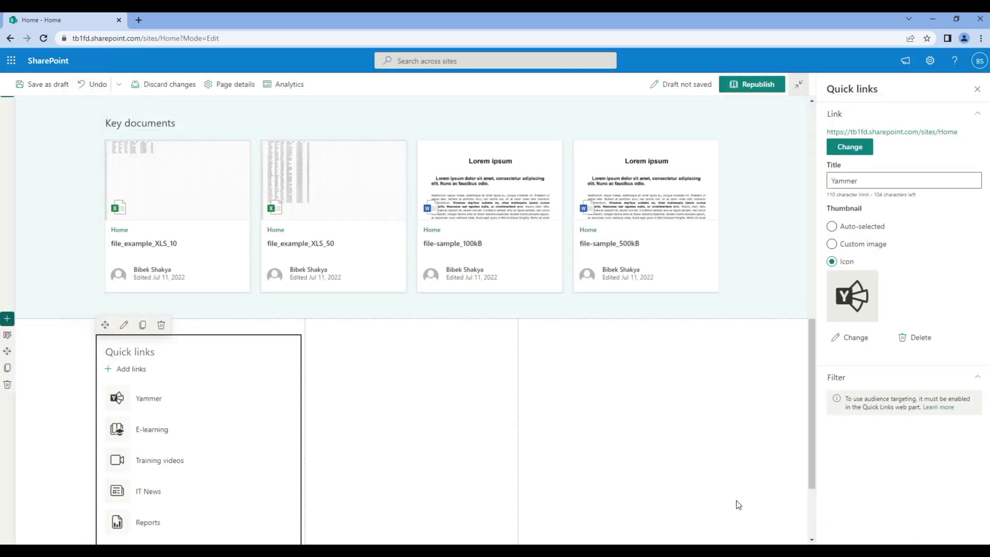
pyautogui.scroll(-2, 648, 459)
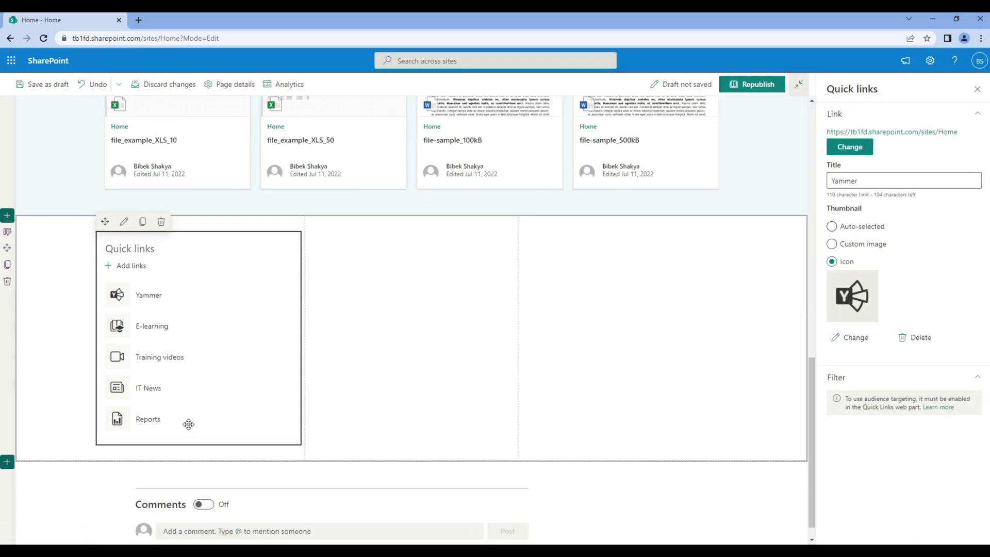
pyautogui.click(771, 87)
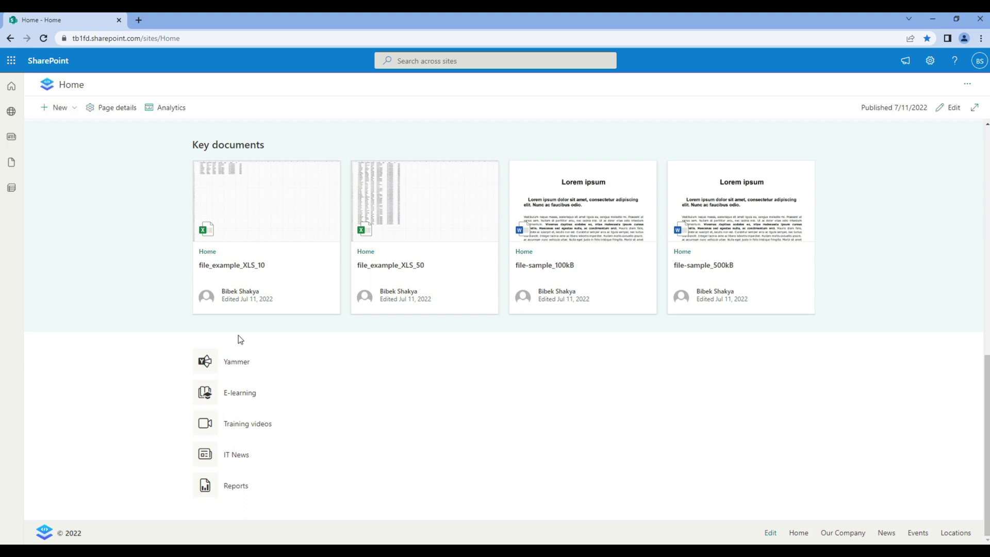
# - Reopen the page for editing, retitle the Quick links web part as Key links and republish the page
pyautogui.click(950, 107)
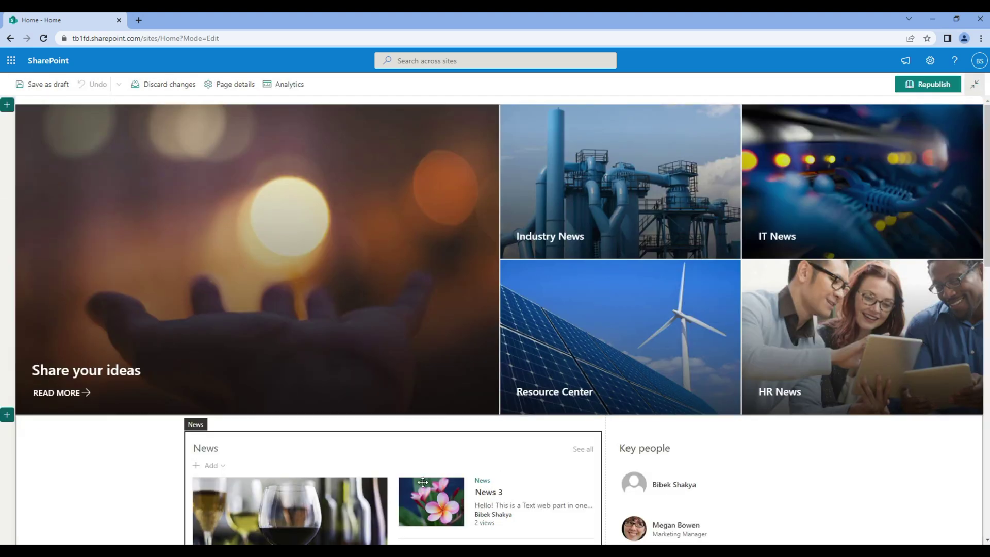
pyautogui.scroll(-14, 416, 475)
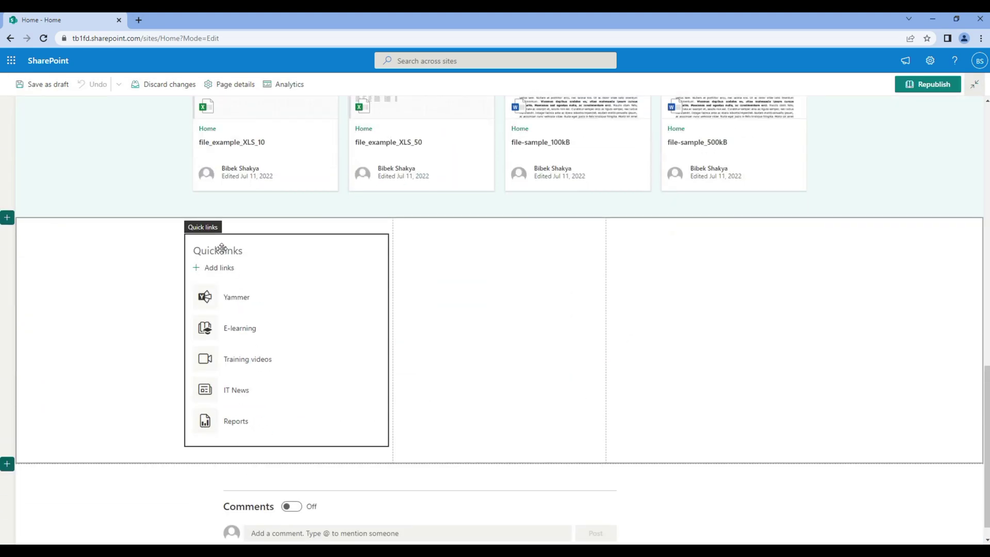
pyautogui.click(212, 249)
pyautogui.hotkey('ctrl', 'a')
pyautogui.write('Ke')
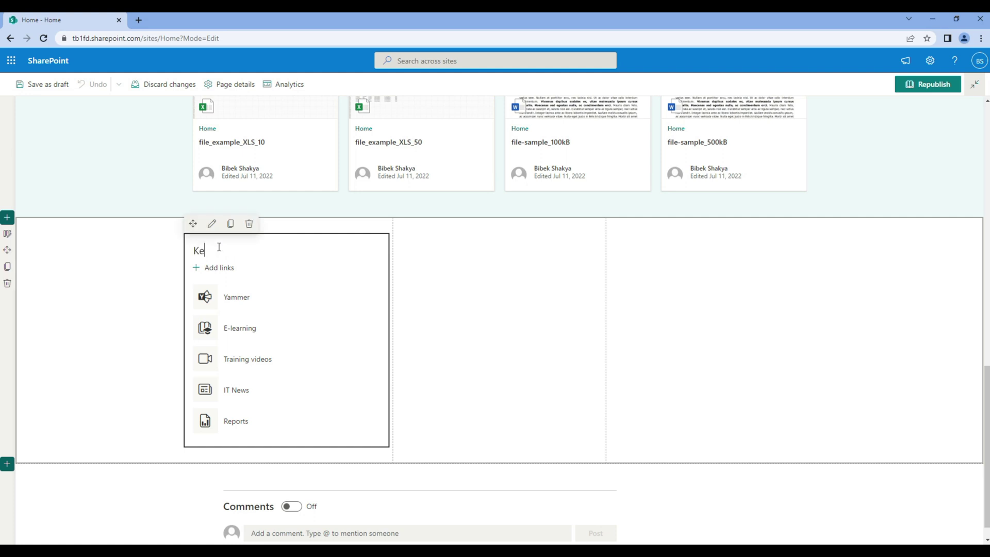
pyautogui.write('y links')
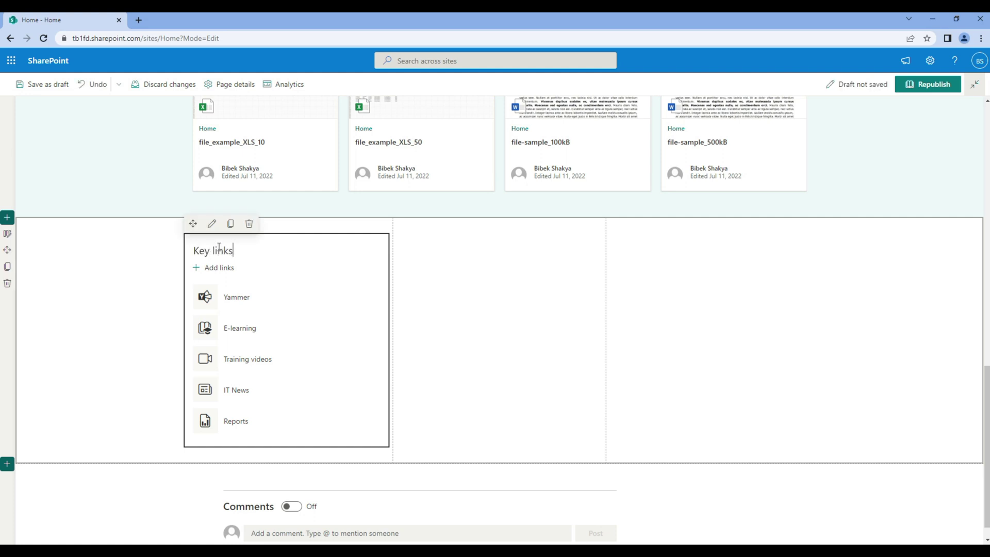
pyautogui.click(927, 84)
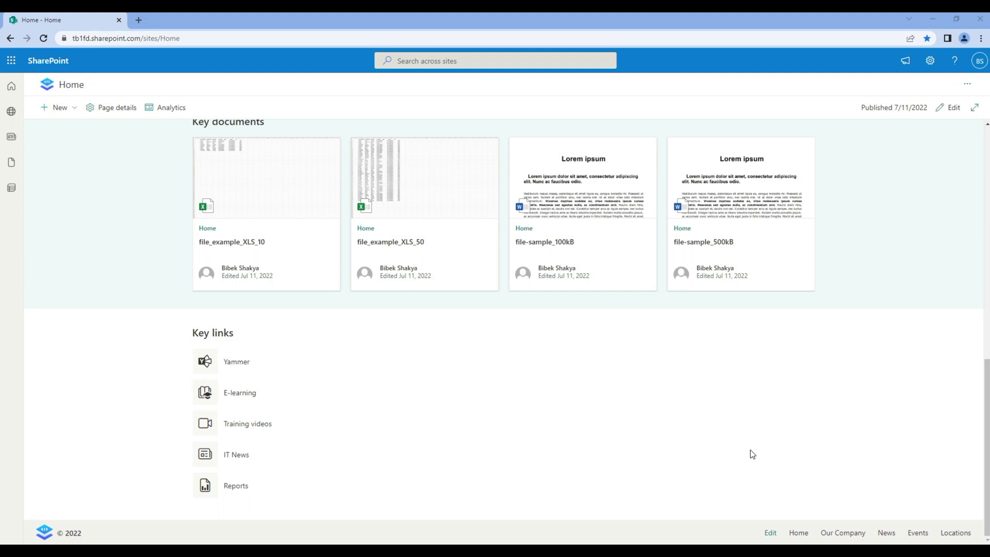
# - Reopen the page for editing and add a World clock web part to the middle column beside Key links
pyautogui.click(950, 107)
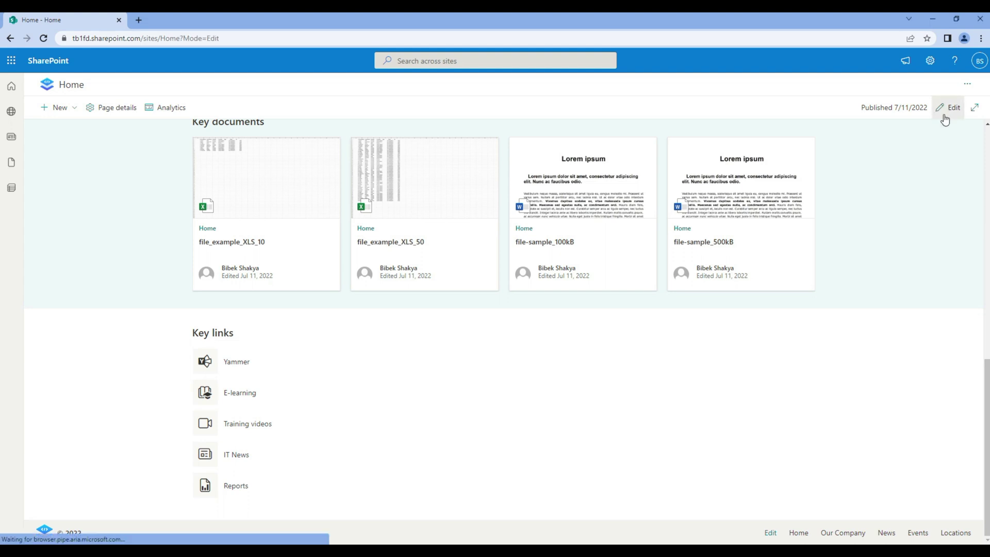
pyautogui.scroll(-15, 881, 401)
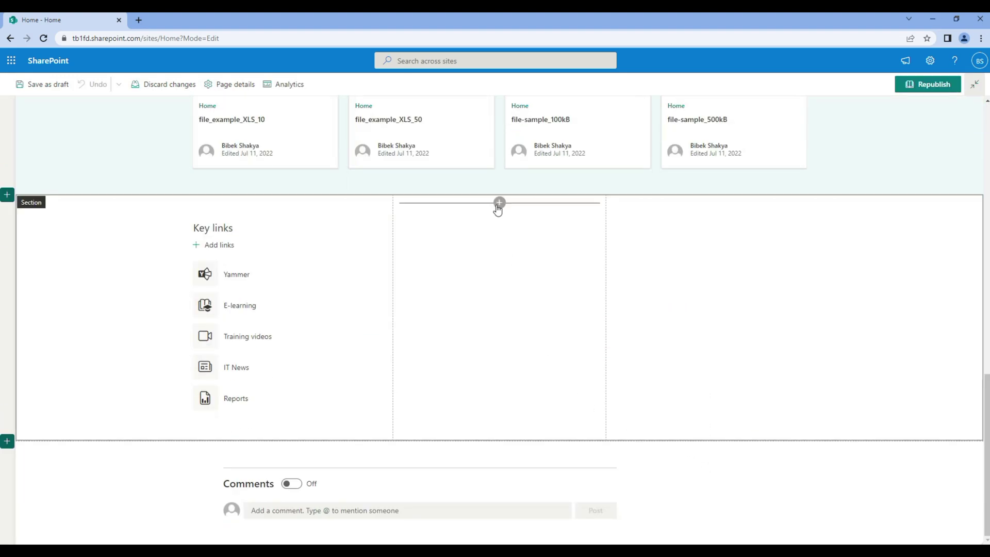
pyautogui.click(498, 203)
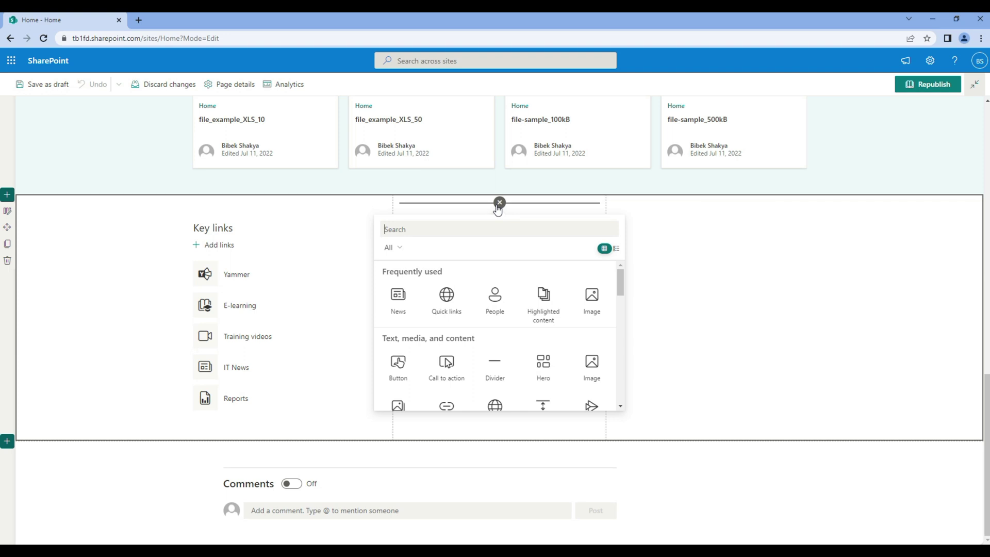
pyautogui.write('world cl')
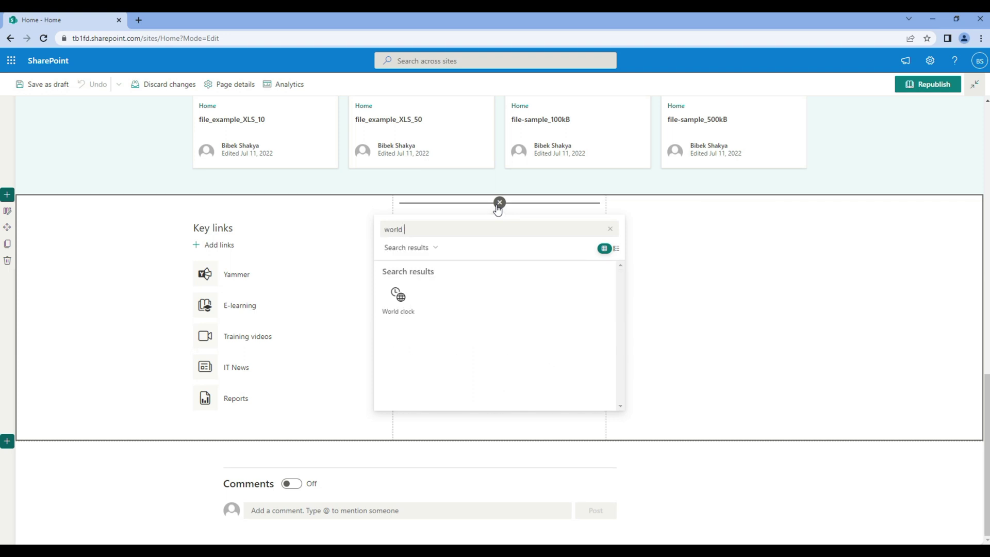
pyautogui.click(397, 298)
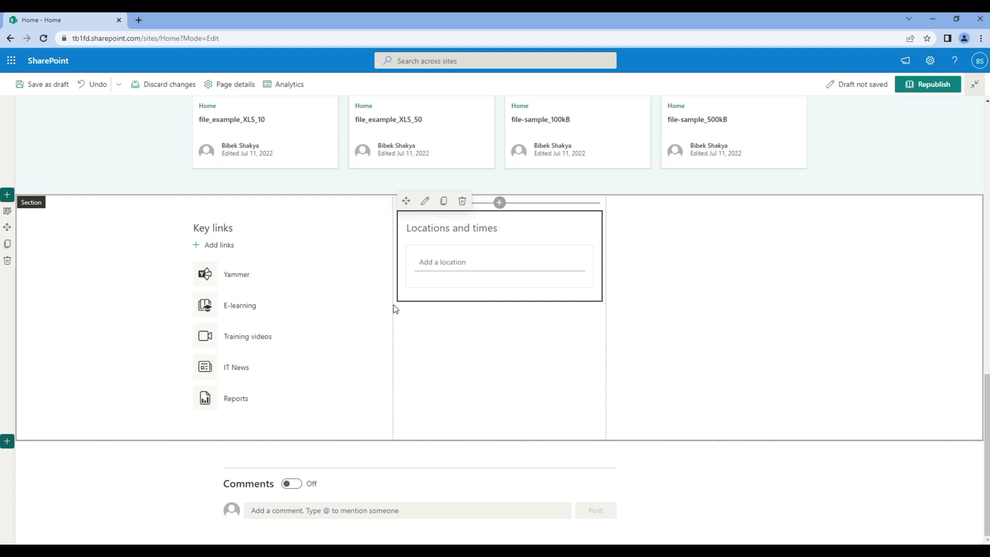
# - Add London, Paris and New York as locations in the world clock web part
pyautogui.click(437, 261)
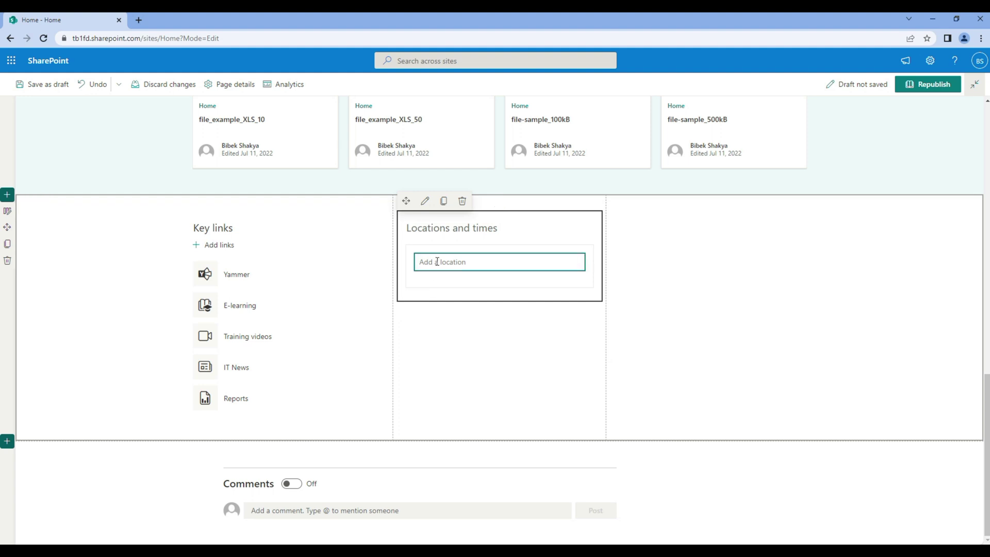
pyautogui.write('london')
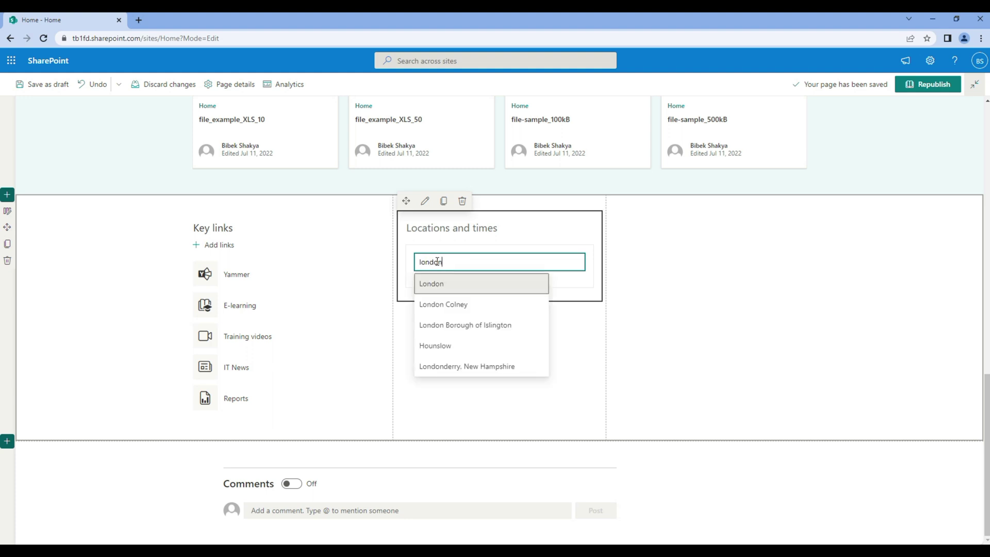
pyautogui.click(439, 289)
pyautogui.write('paris')
pyautogui.click(446, 334)
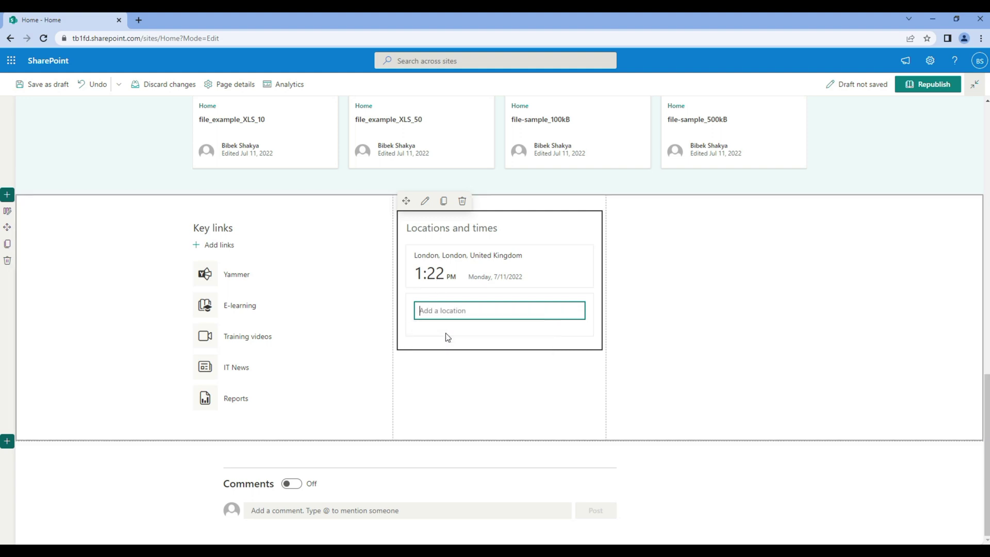
pyautogui.write('new yo')
pyautogui.write('u')
pyautogui.write('k')
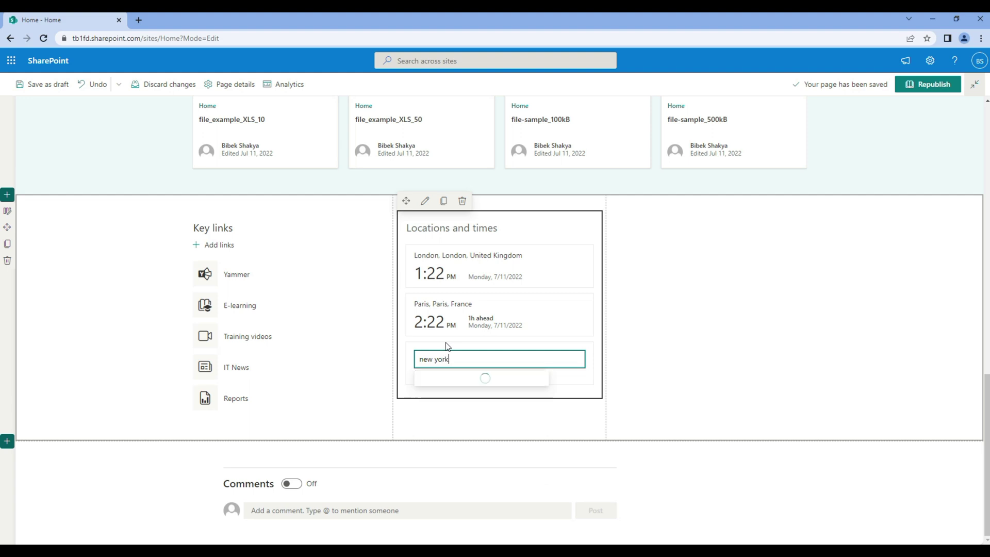
pyautogui.click(446, 401)
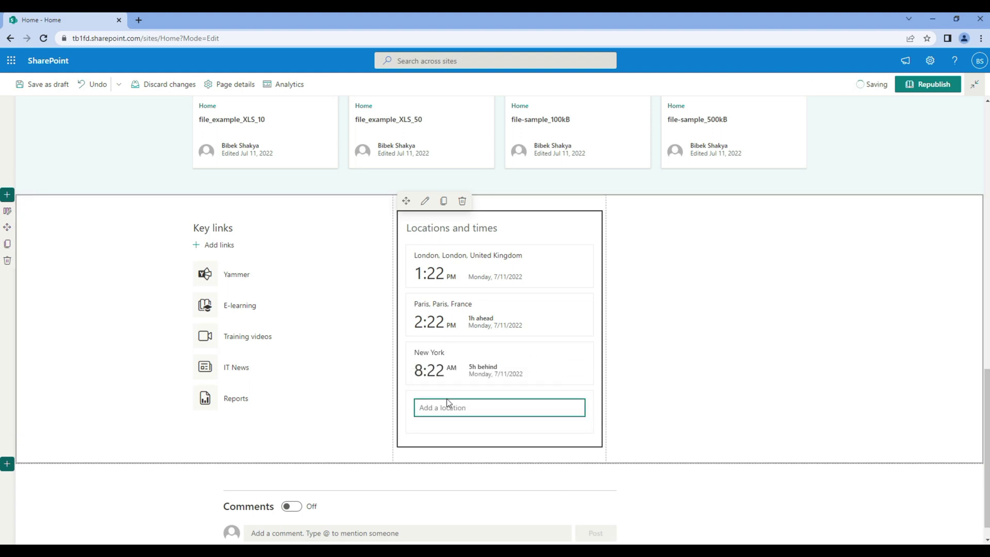
# - Retitle the Locations and times web part as World clock and open its settings
pyautogui.click(422, 229)
pyautogui.hotkey('ctrl', 'a')
pyautogui.write('World clock')
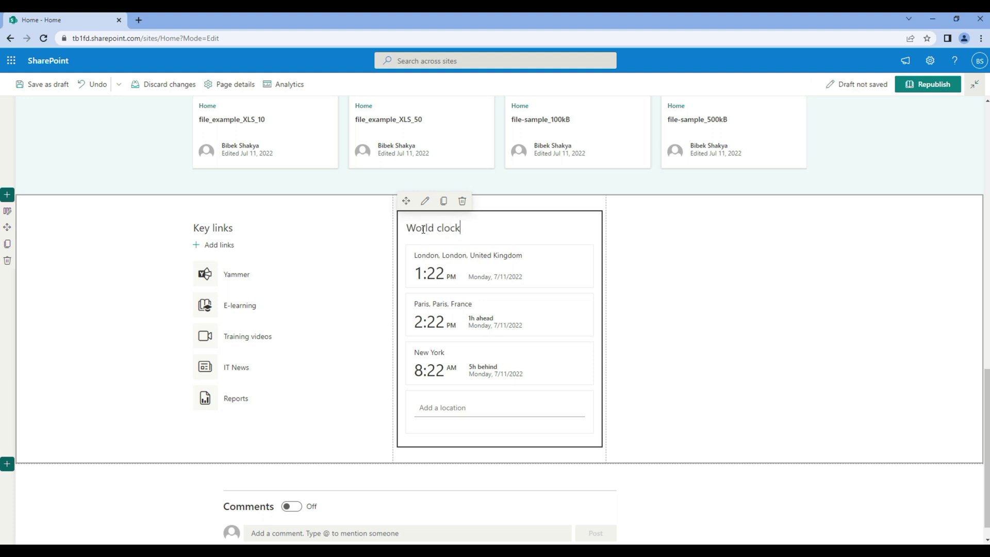
pyautogui.click(426, 201)
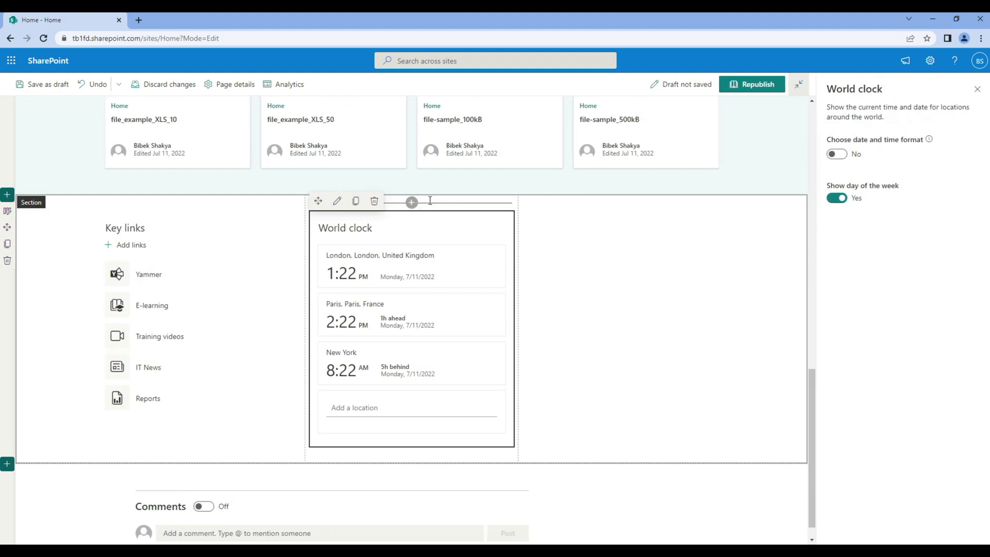
# - Turn the World clock's day of the week display off and back on
pyautogui.click(835, 200)
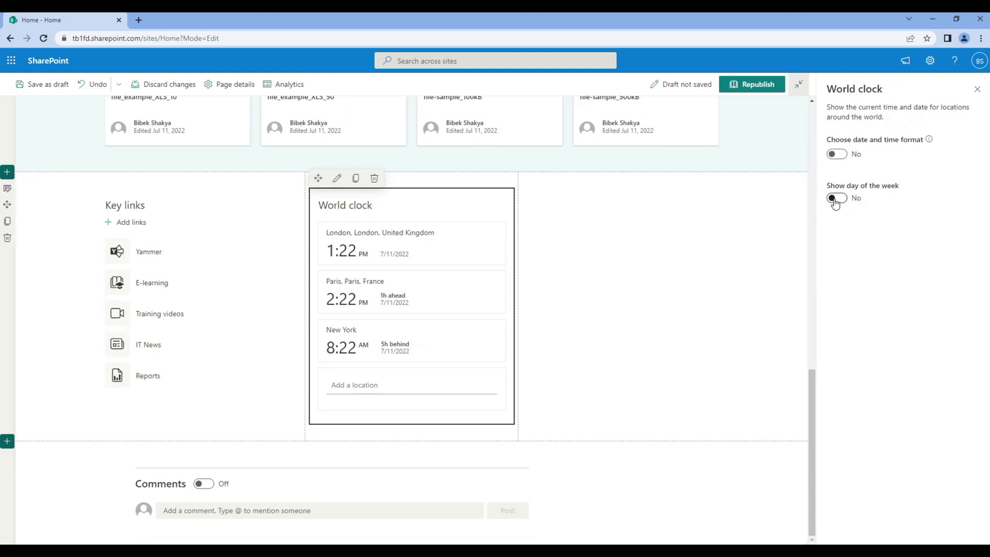
pyautogui.click(849, 198)
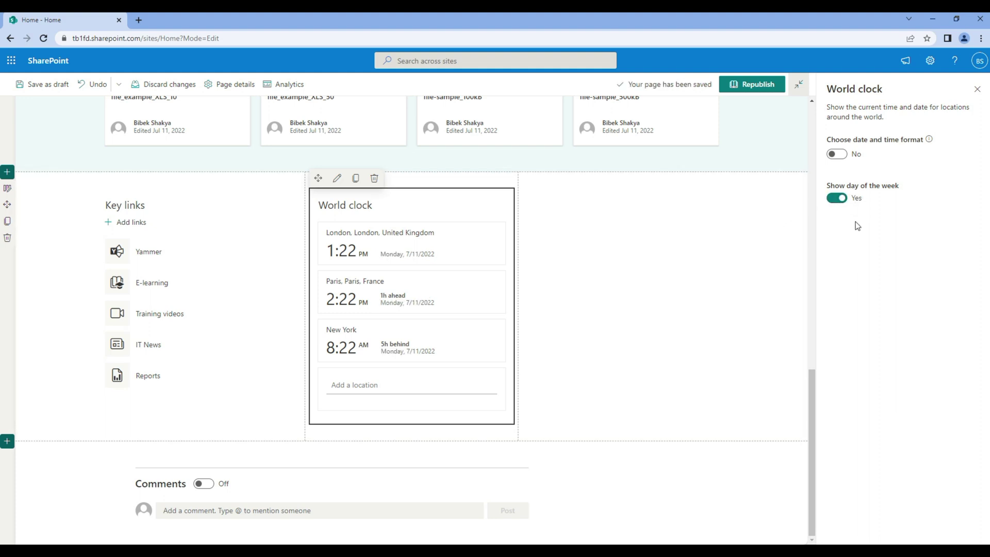
# - Enable a chosen date and time format for the World clock and set the date format to dd/mm/yyyy
pyautogui.click(837, 155)
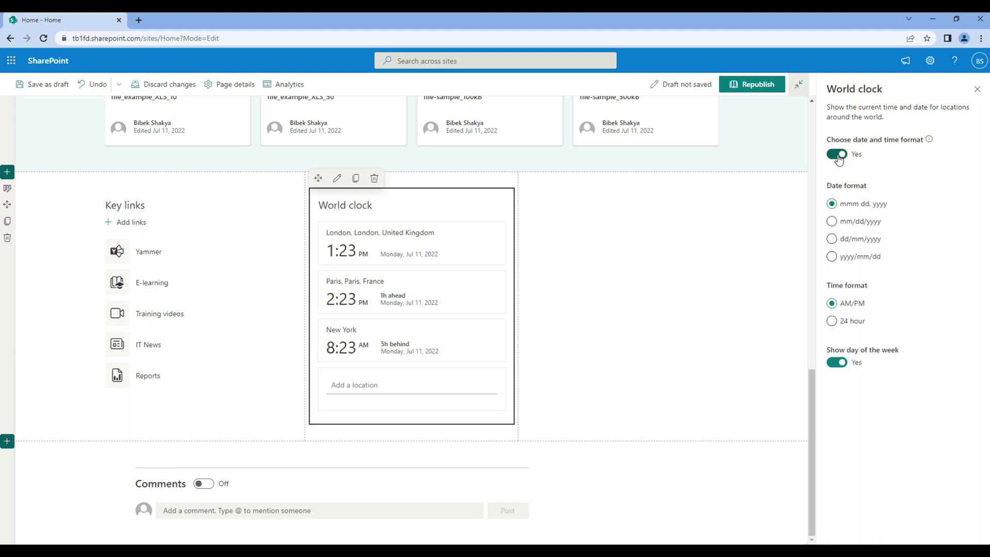
pyautogui.click(844, 221)
pyautogui.click(854, 241)
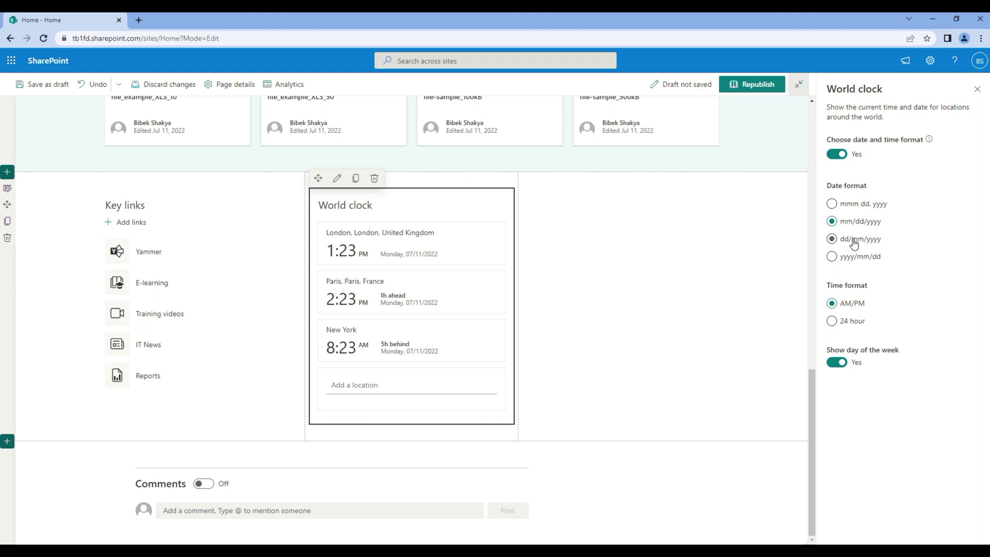
# - Try the yyyy/mm/dd and mmm dd, yyyy date formats for the World clock, and set it to mm/dd/yyyy
pyautogui.click(854, 257)
pyautogui.click(856, 206)
pyautogui.click(854, 222)
# - Try the World clock's 24 hour time format, set it back to AM/PM, and republish the home page
pyautogui.click(850, 322)
pyautogui.click(849, 305)
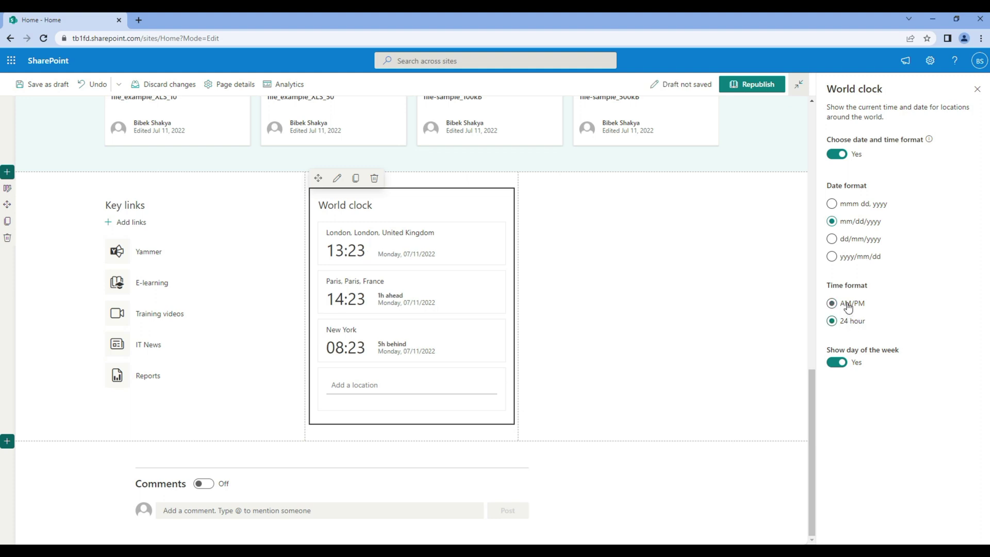
pyautogui.click(846, 321)
pyautogui.click(846, 306)
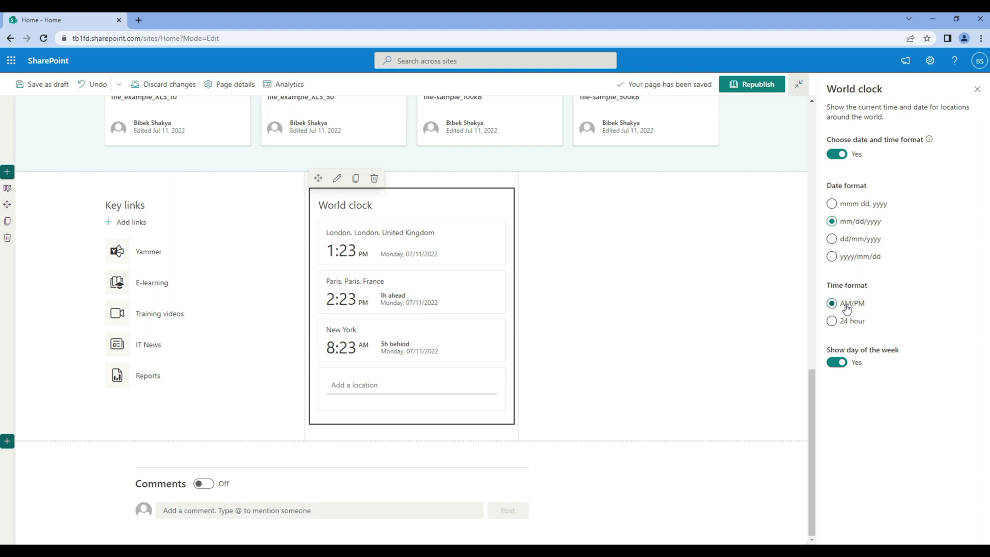
pyautogui.click(758, 85)
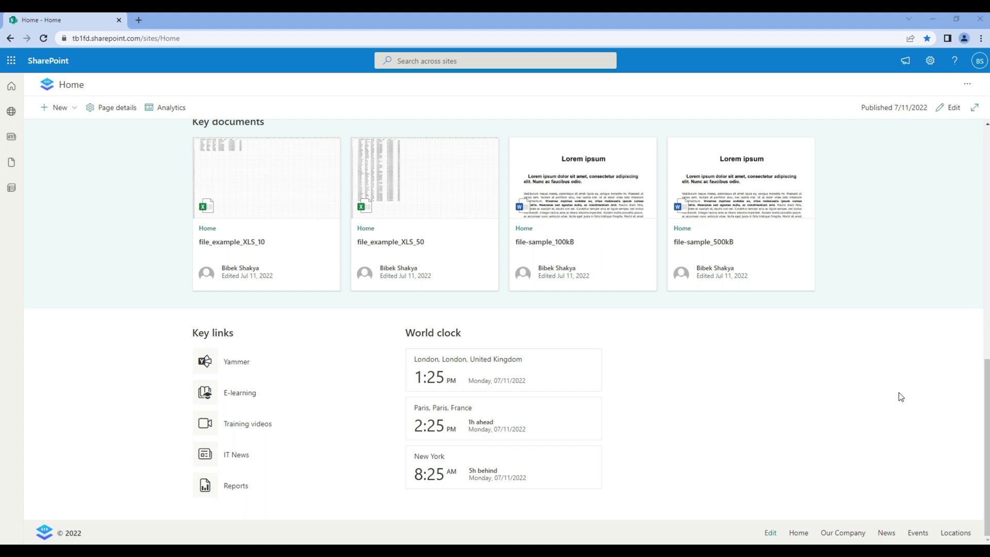
# - Reopen the home page for editing and add a Weather web part to the empty third column beside World clock
pyautogui.click(951, 107)
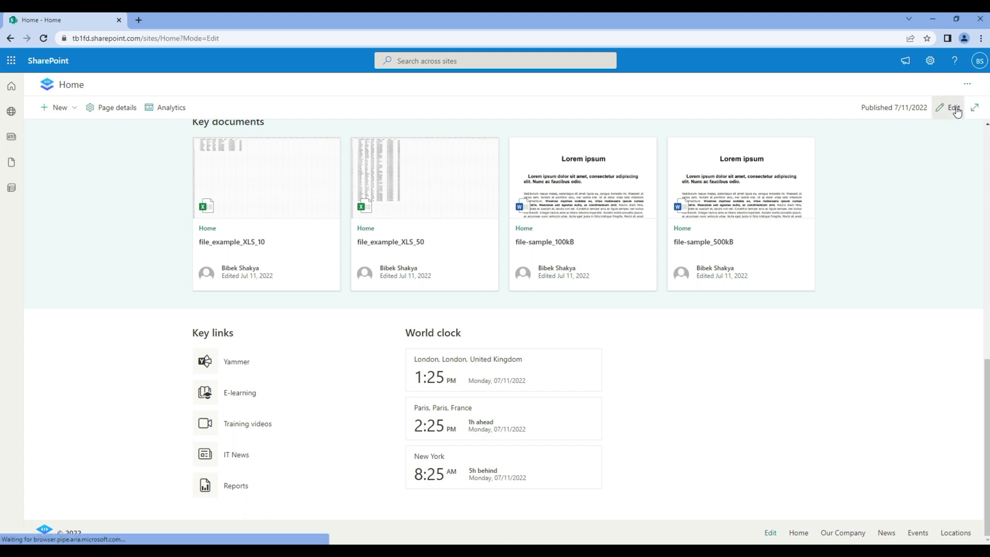
pyautogui.scroll(-15, 837, 448)
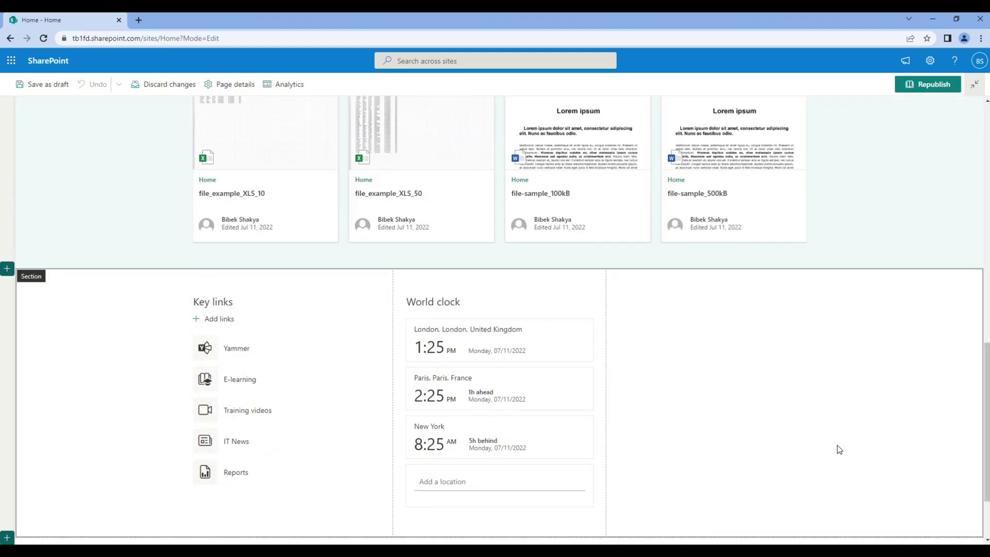
pyautogui.click(713, 180)
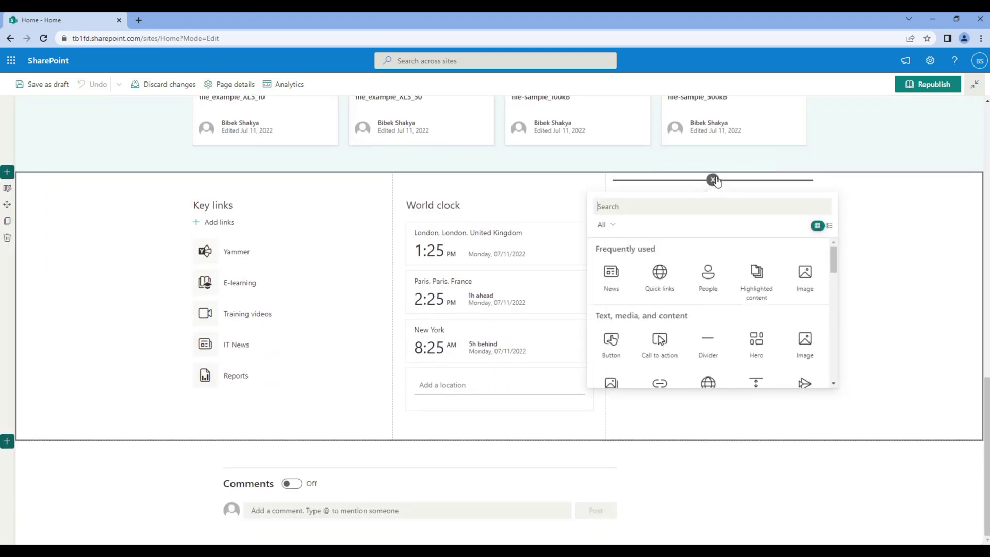
pyautogui.write('wea')
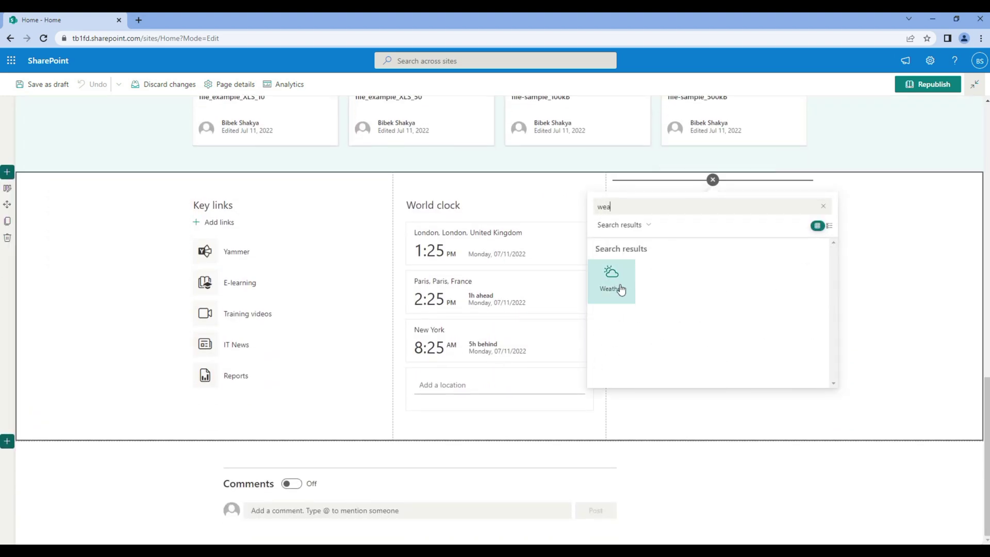
pyautogui.click(620, 289)
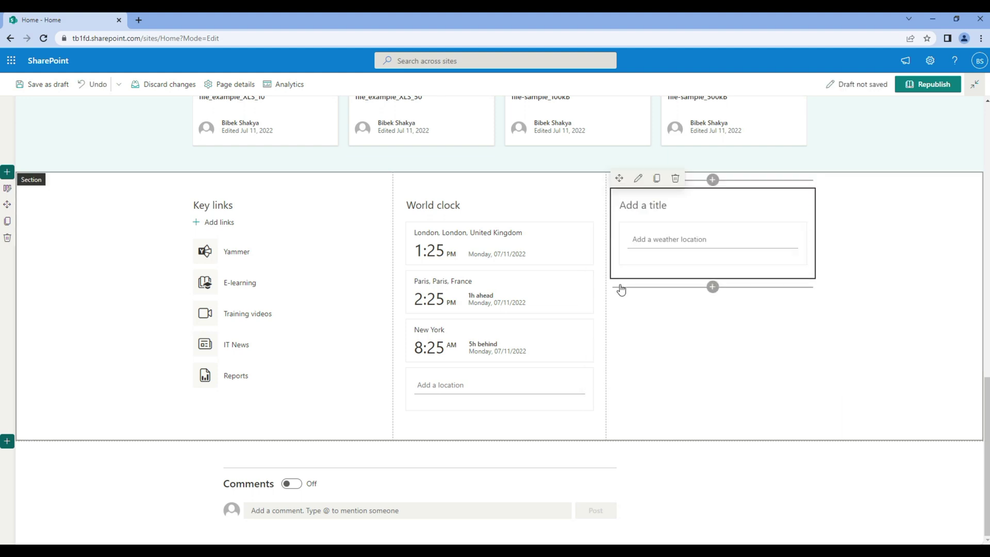
# - Add London, Paris and New York as locations in the Weather web part
pyautogui.click(645, 239)
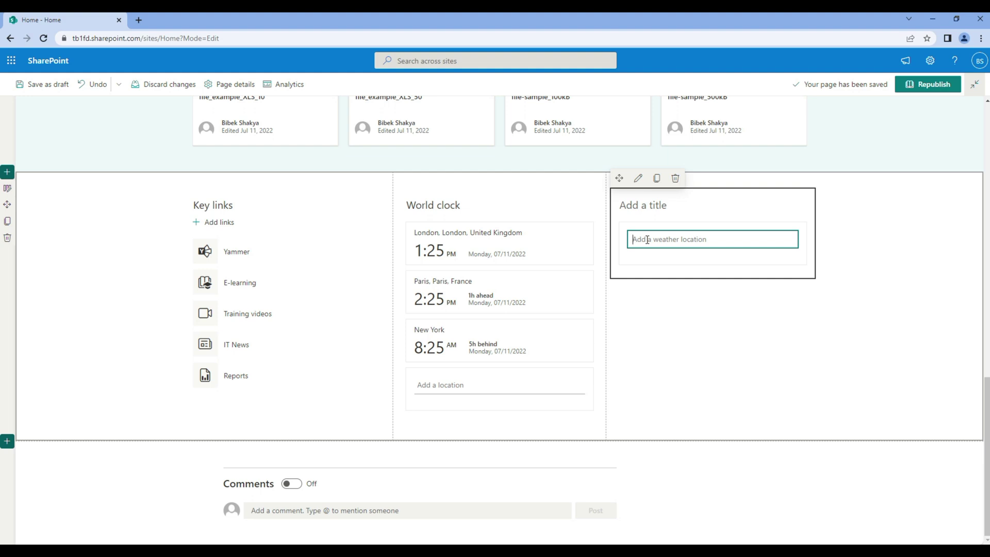
pyautogui.write('london')
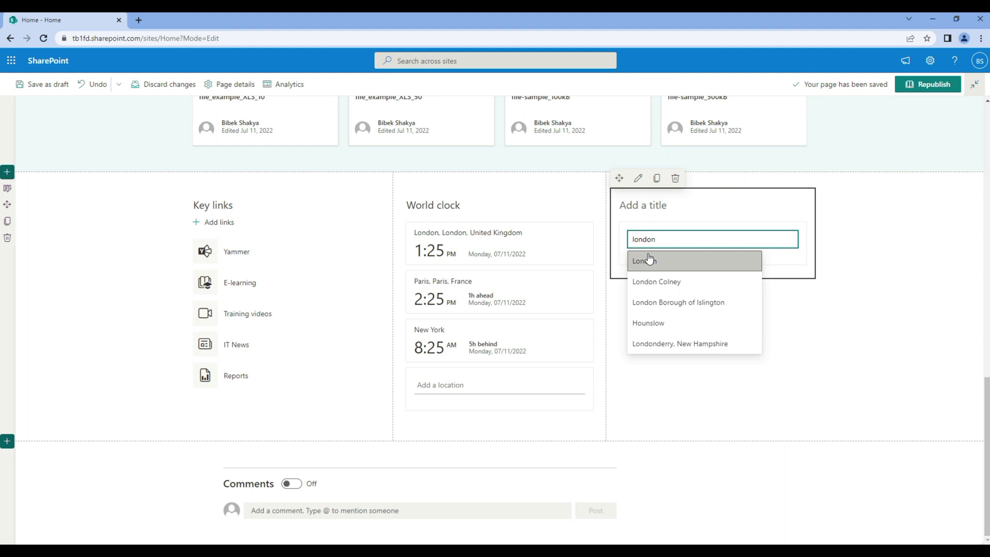
pyautogui.click(648, 259)
pyautogui.write('paris')
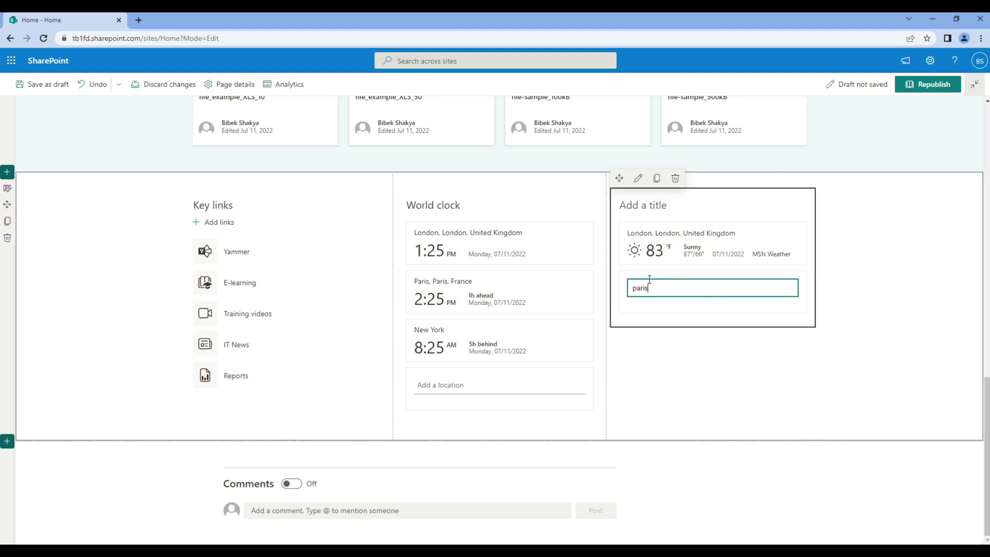
pyautogui.click(648, 307)
pyautogui.write('new yo')
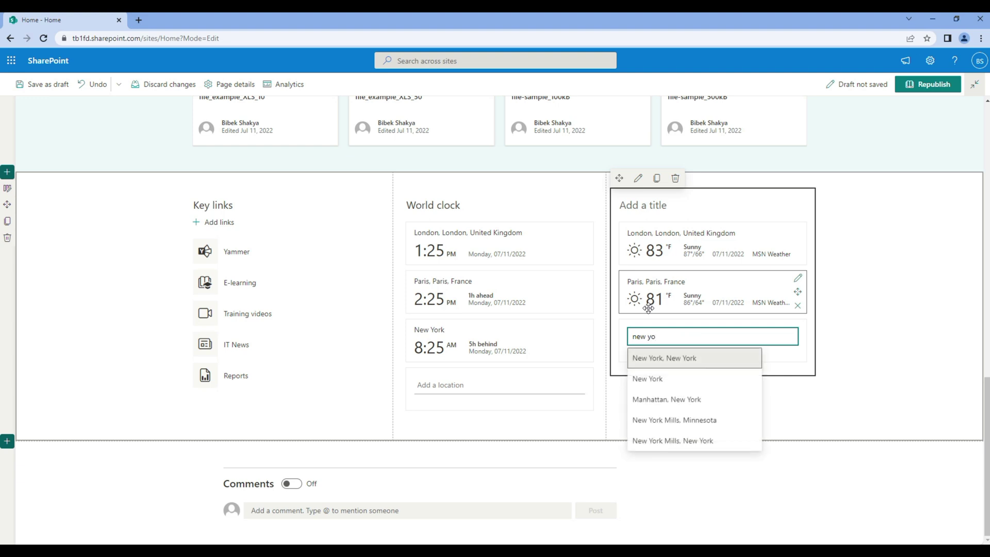
pyautogui.click(676, 378)
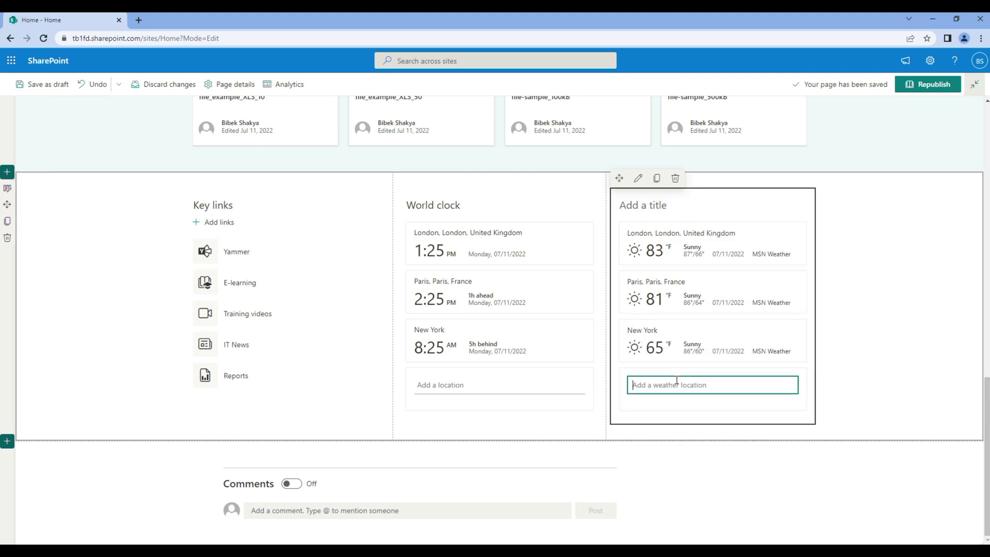
# - Title the Weather web part "Weather report"
pyautogui.click(636, 203)
pyautogui.write('Weathe')
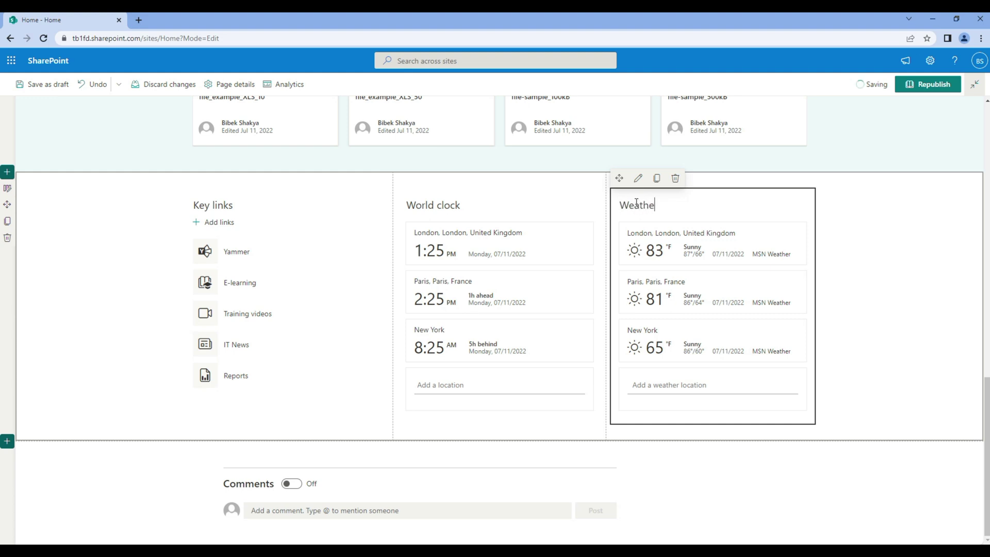
pyautogui.write('r report')
# - Set the Weather report's temperature display to Celsius and republish the home page
pyautogui.click(638, 179)
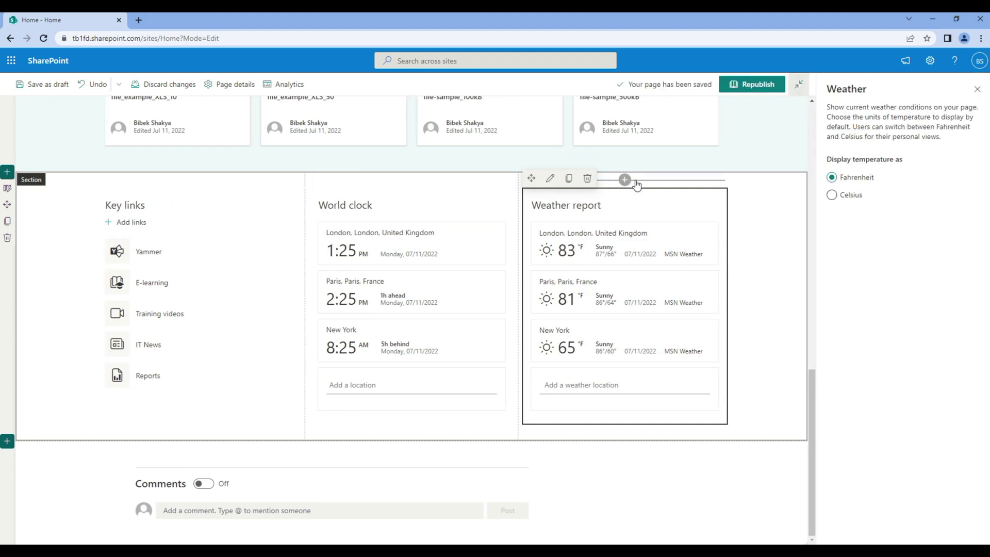
pyautogui.click(851, 197)
pyautogui.click(851, 185)
pyautogui.click(849, 198)
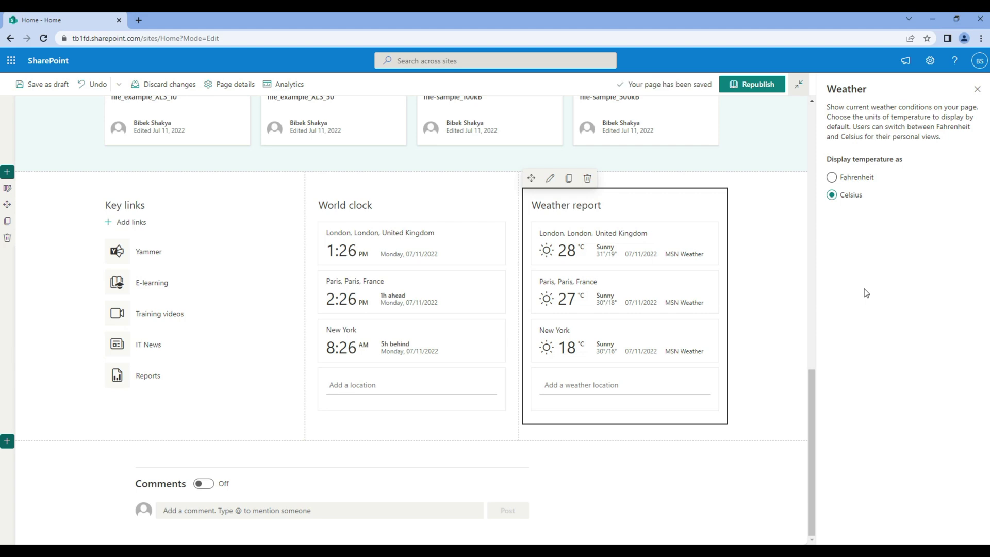
pyautogui.click(762, 85)
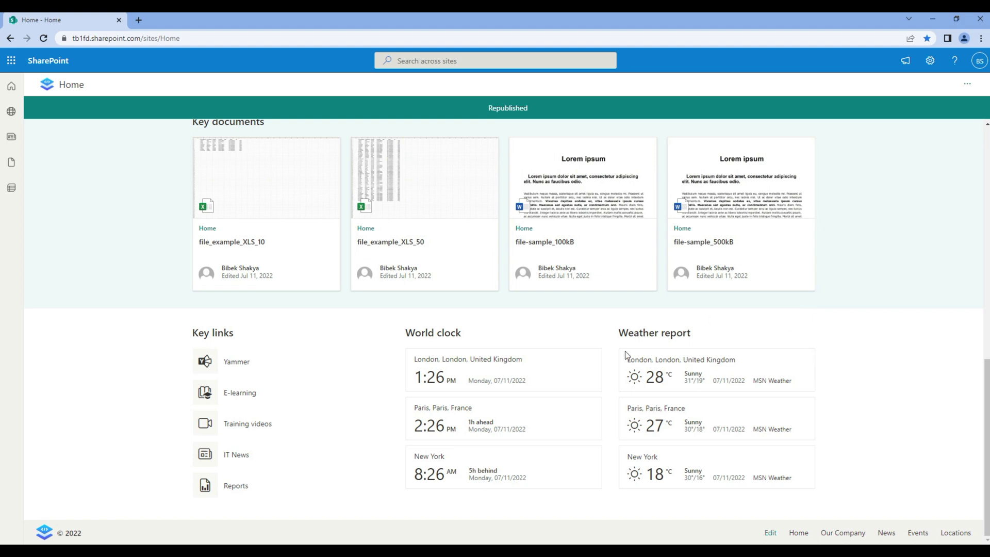